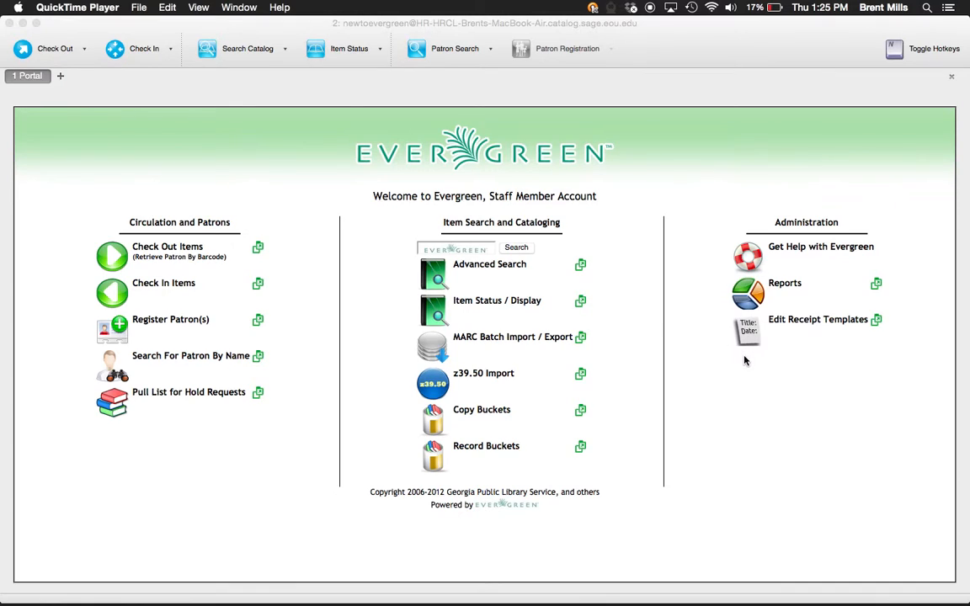
# - Open Reports and browse, then collapse, the personal Templates, Reports and Output folders
pyautogui.click(759, 298)
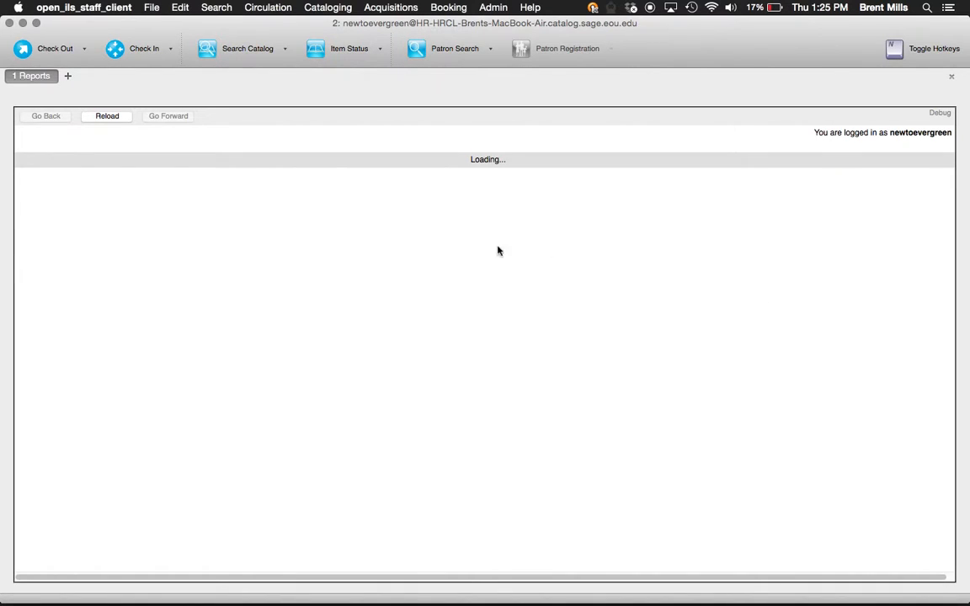
pyautogui.click(29, 160)
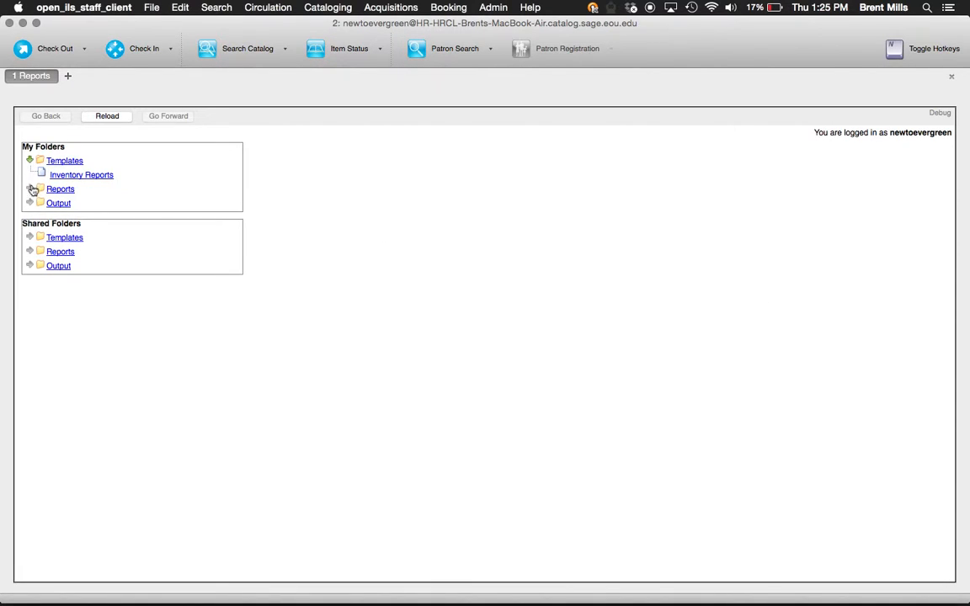
pyautogui.click(30, 189)
pyautogui.click(31, 217)
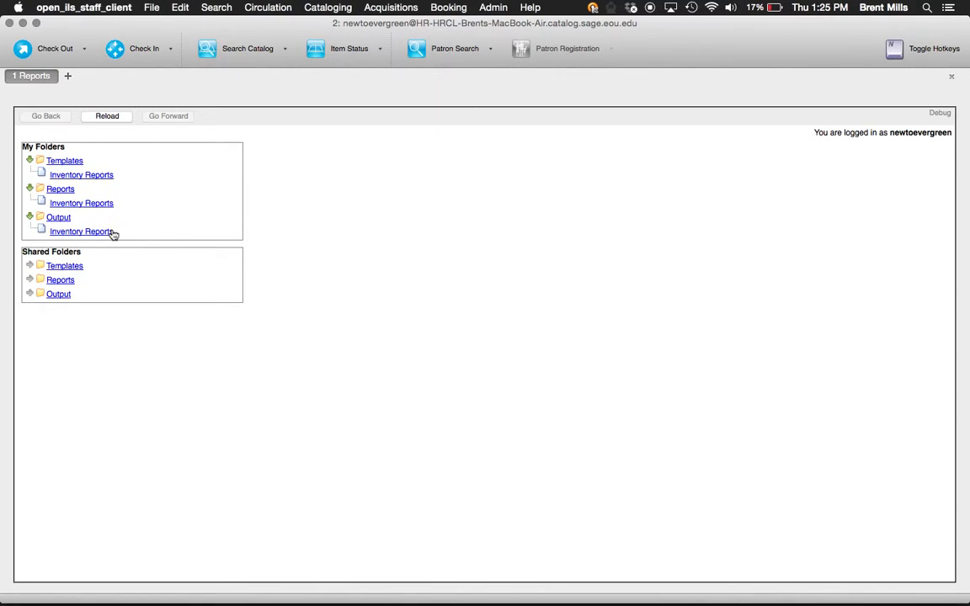
pyautogui.click(29, 217)
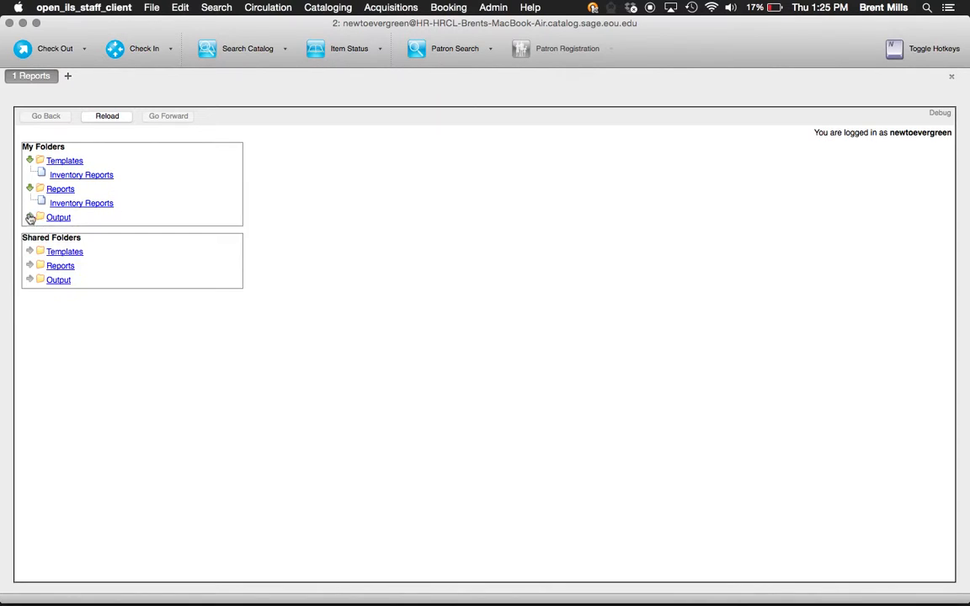
pyautogui.click(30, 189)
pyautogui.click(29, 160)
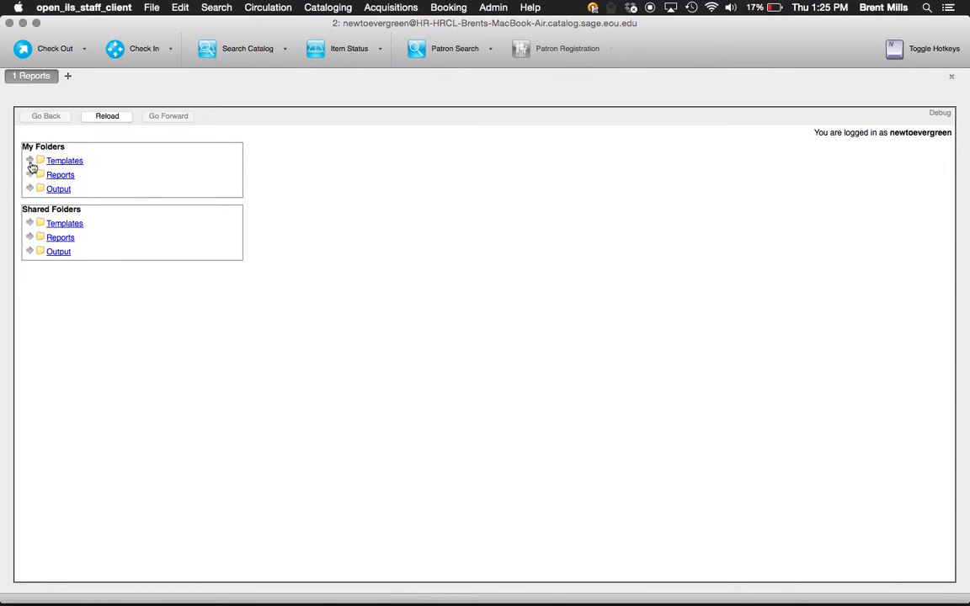
# - Show the admin's shared Inventory/Weeding (SAGE) templates under Shared Folders > Templates
pyautogui.click(30, 223)
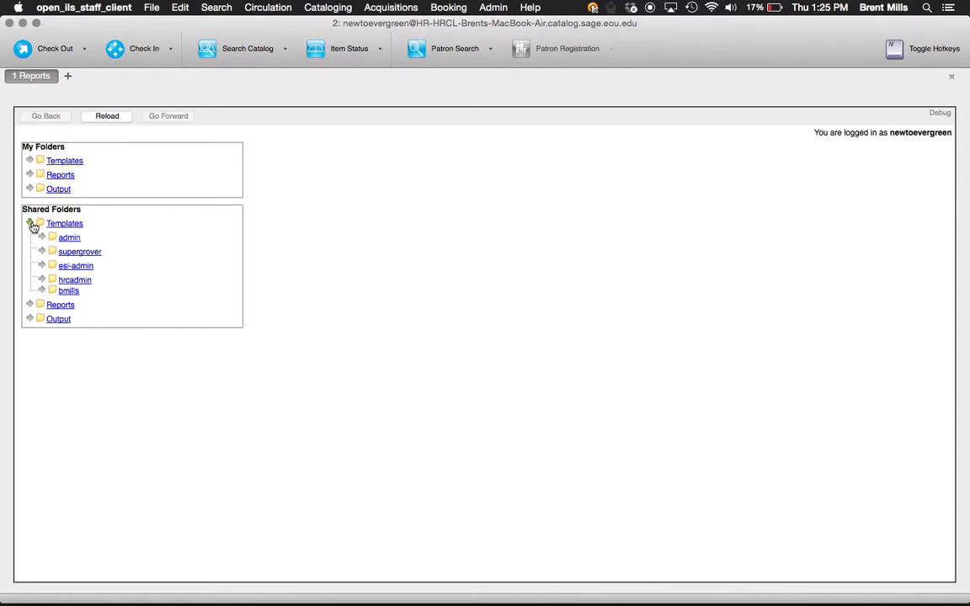
pyautogui.click(41, 237)
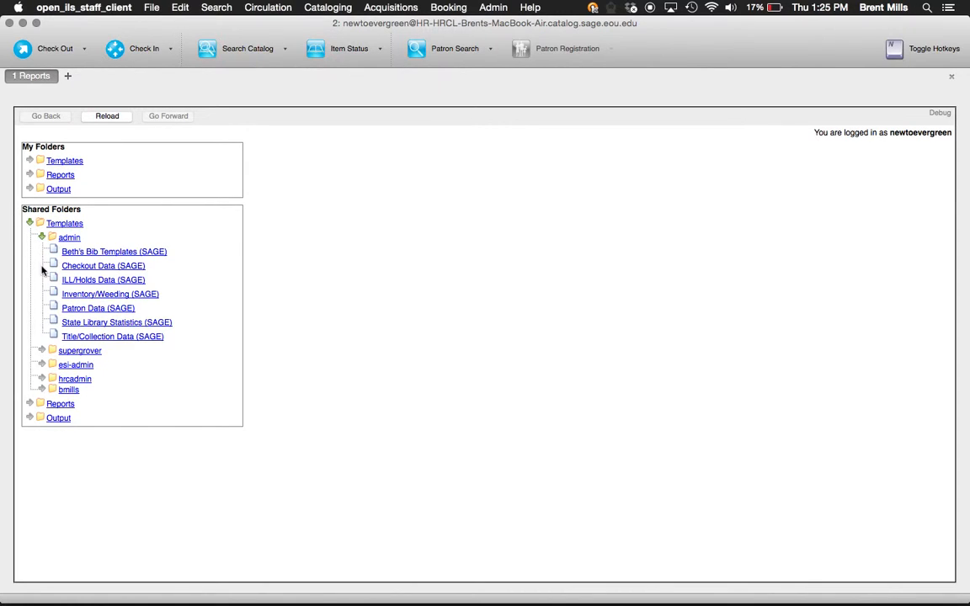
pyautogui.click(98, 295)
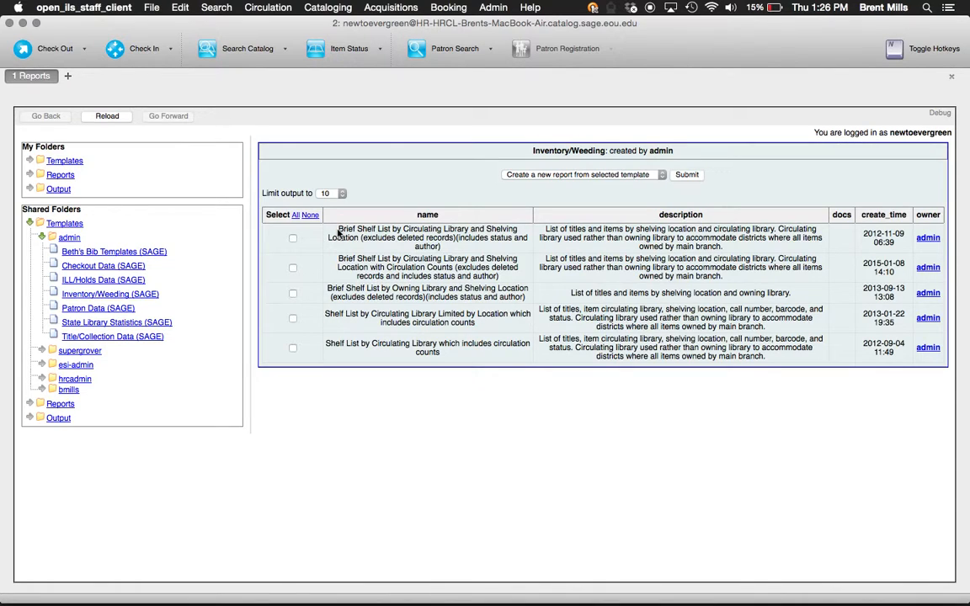
# - Select the first 'Brief Shelf List by Circulating Library and Shelving Location' template
pyautogui.moveTo(337, 229); pyautogui.dragTo(444, 247)
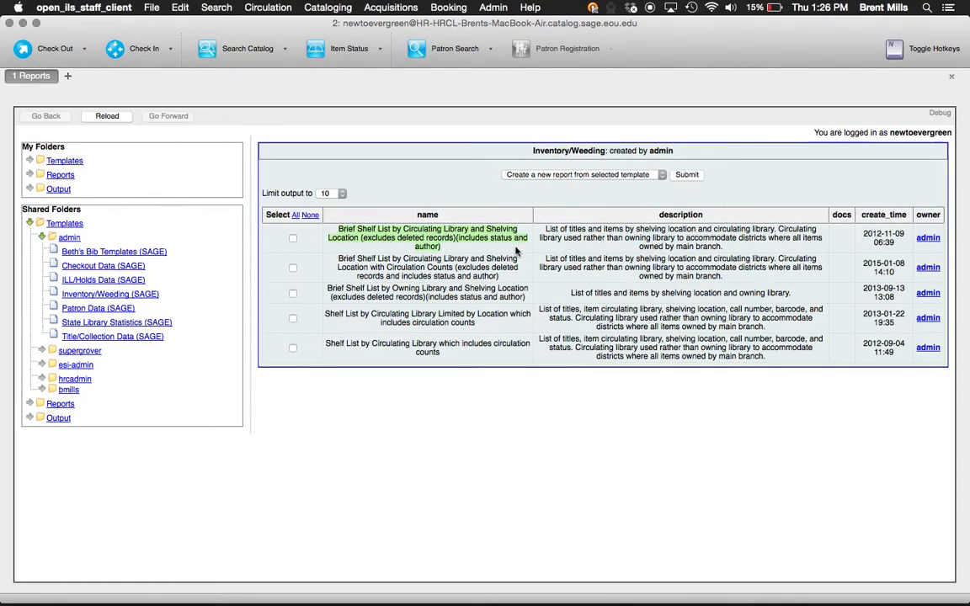
pyautogui.click(293, 237)
# - Create a report named TestReport, described 'Youtube presentation report for Sage Evergreen Tutorial.'
pyautogui.click(687, 176)
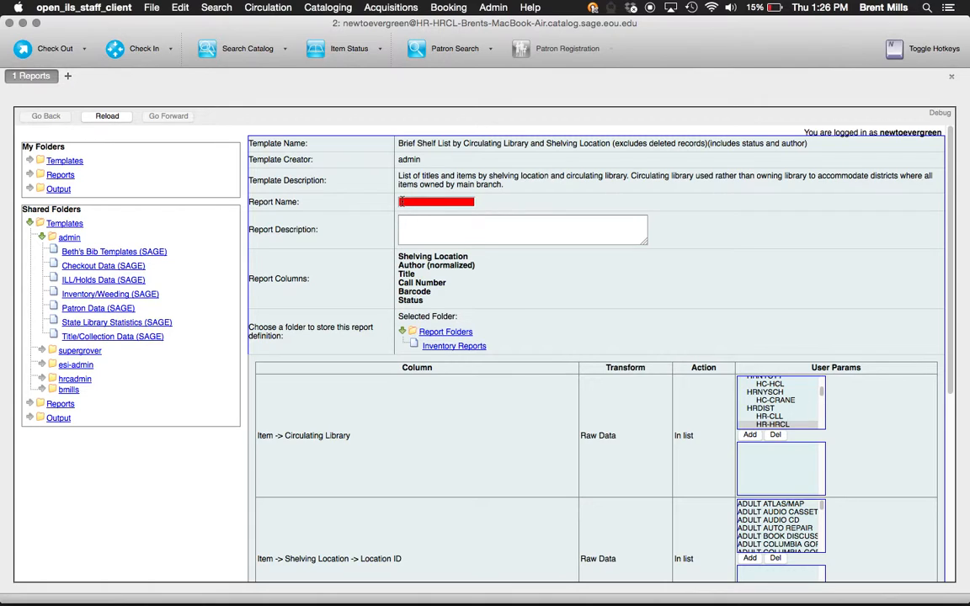
pyautogui.click(401, 202)
pyautogui.write('TestReport')
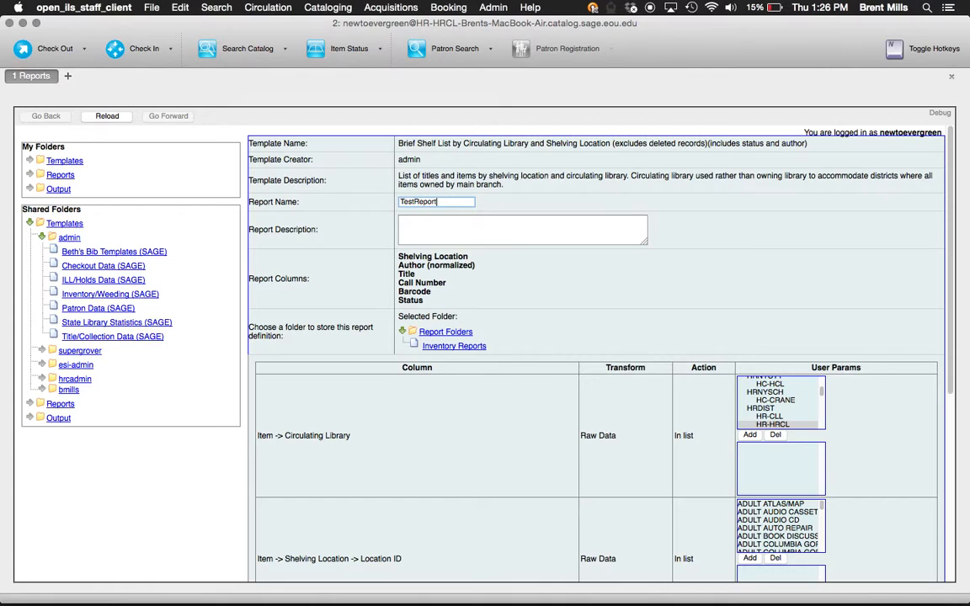
pyautogui.press('Tab')
pyautogui.write('Youtube ')
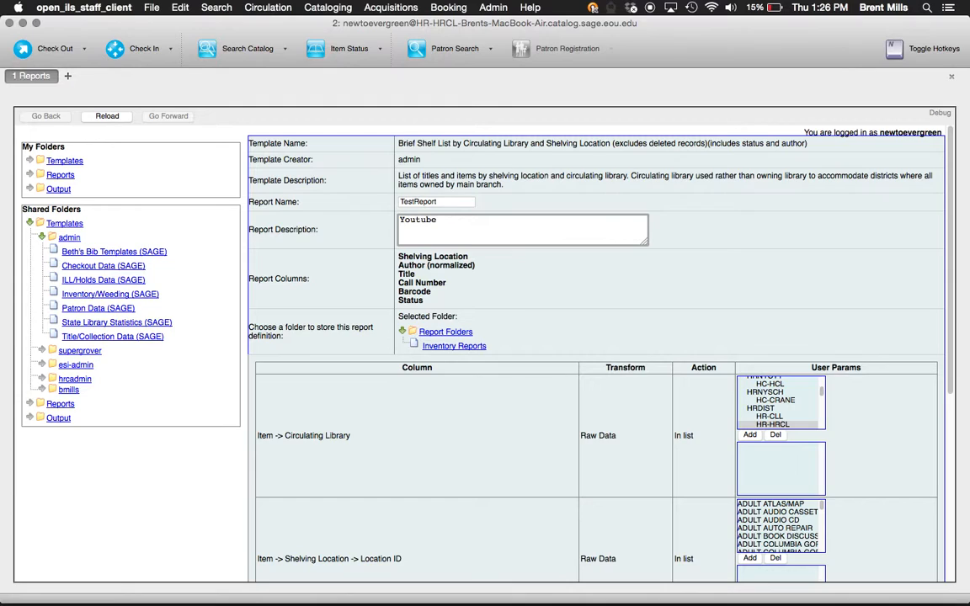
pyautogui.write('presentation report for Sage Eve')
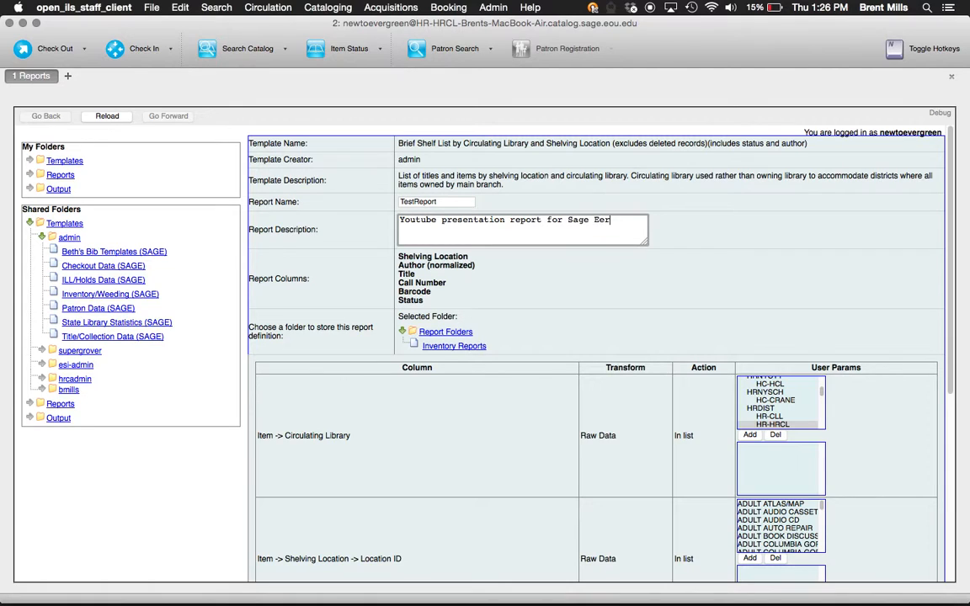
pyautogui.write('rgreen Tutorial.')
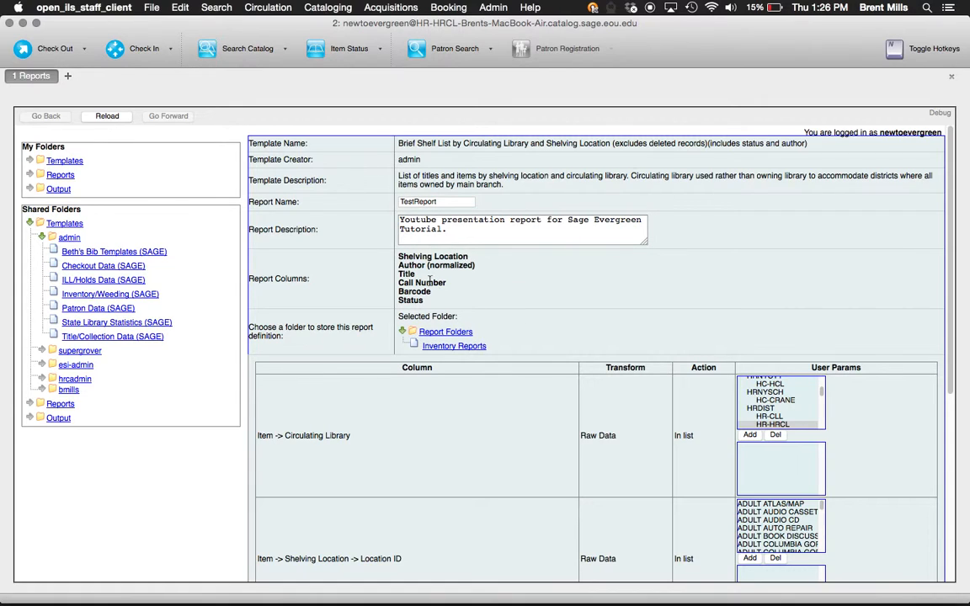
pyautogui.moveTo(399, 260); pyautogui.dragTo(419, 302)
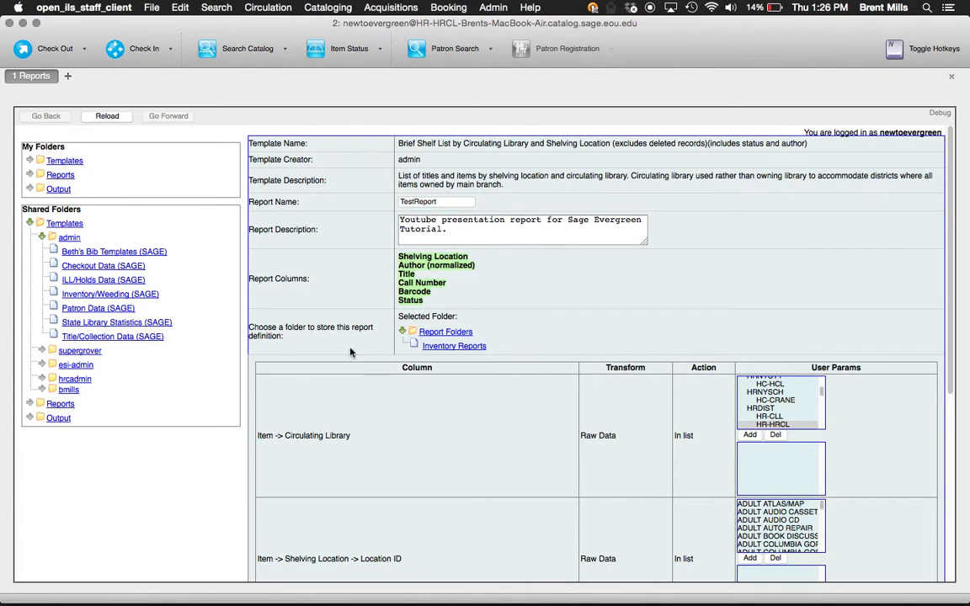
# - Store the report in Inventory Reports and filter circulating library to HR-HRCL
pyautogui.click(457, 346)
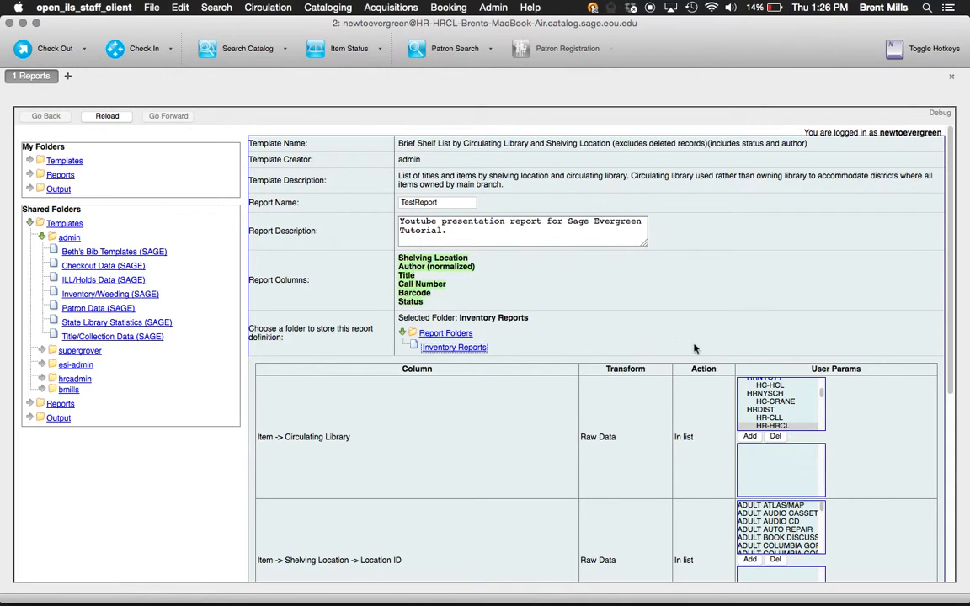
pyautogui.scroll(-2, 716, 337)
pyautogui.scroll(-7, 737, 347)
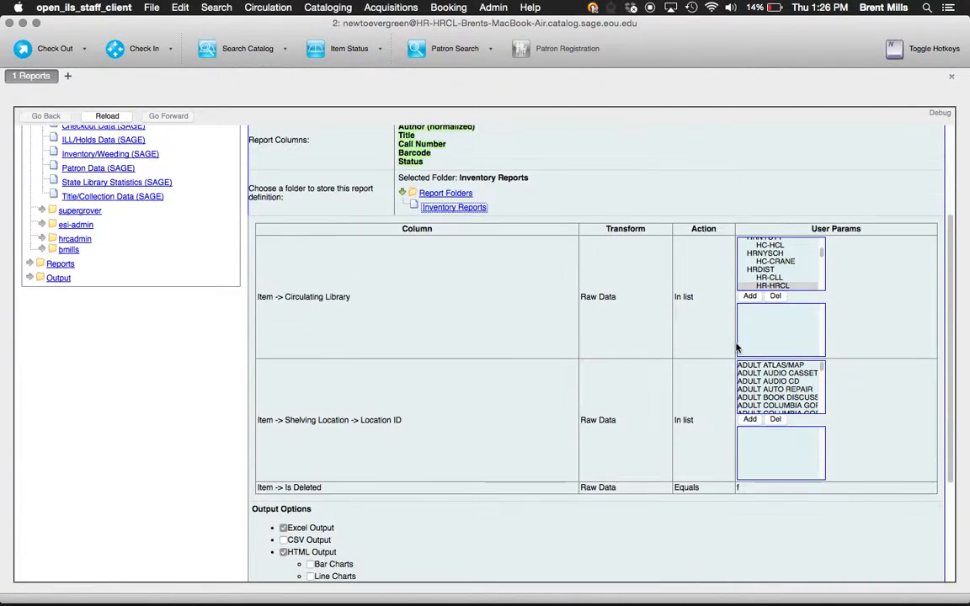
pyautogui.scroll(-1, 737, 348)
pyautogui.scroll(1, 737, 348)
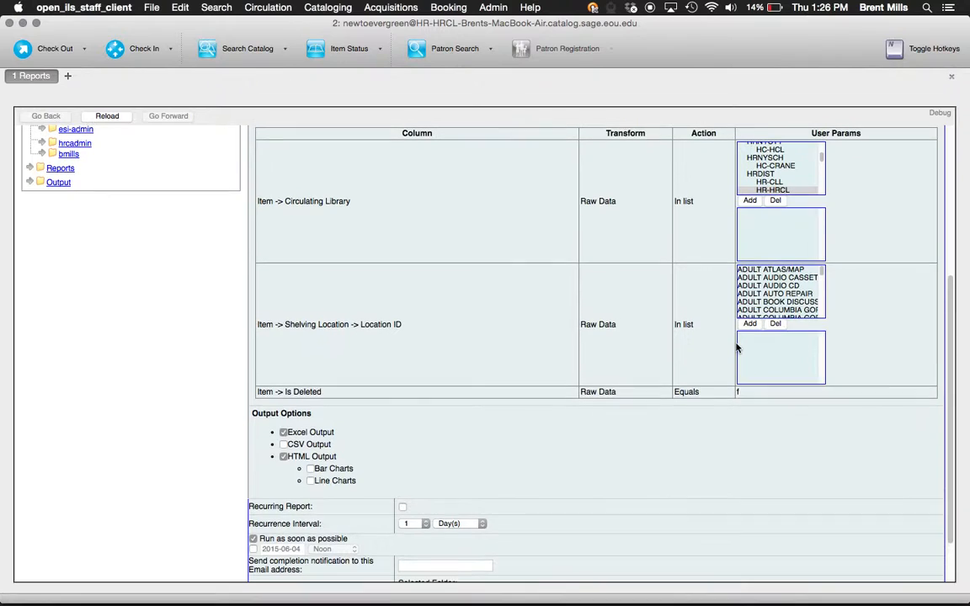
pyautogui.click(773, 192)
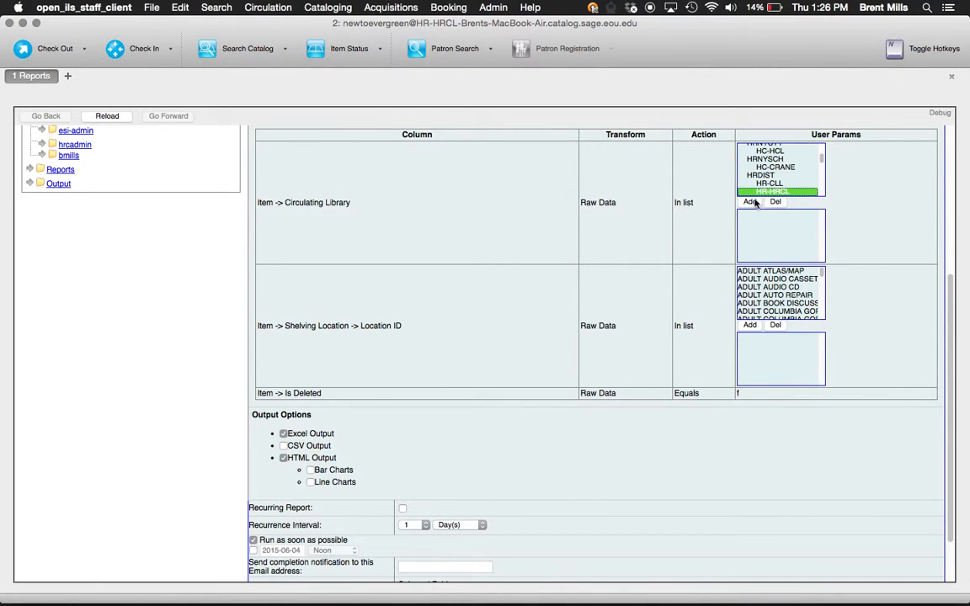
pyautogui.click(750, 201)
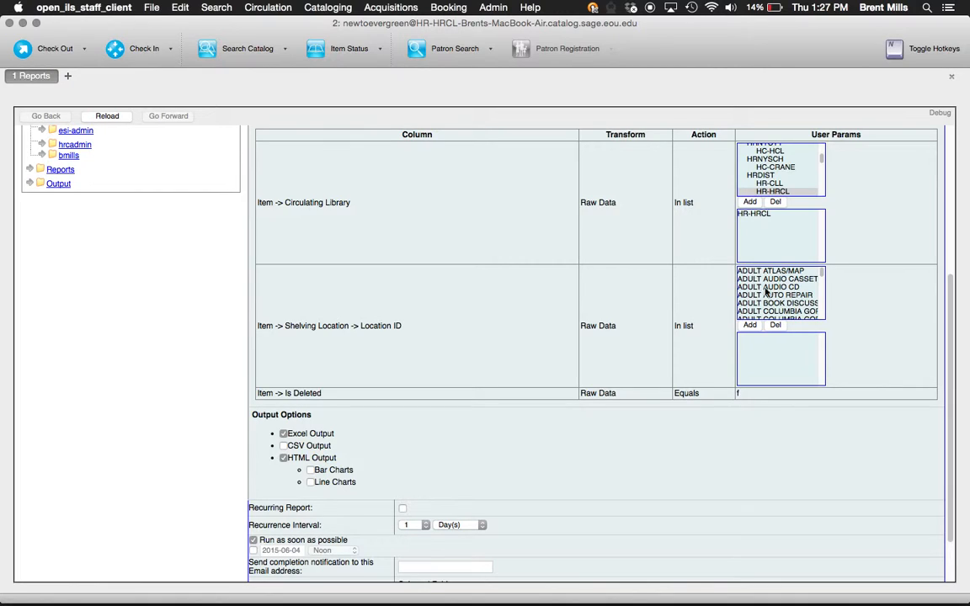
# - Add ADULT AUDIO CD as the shelving location filter
pyautogui.click(794, 288)
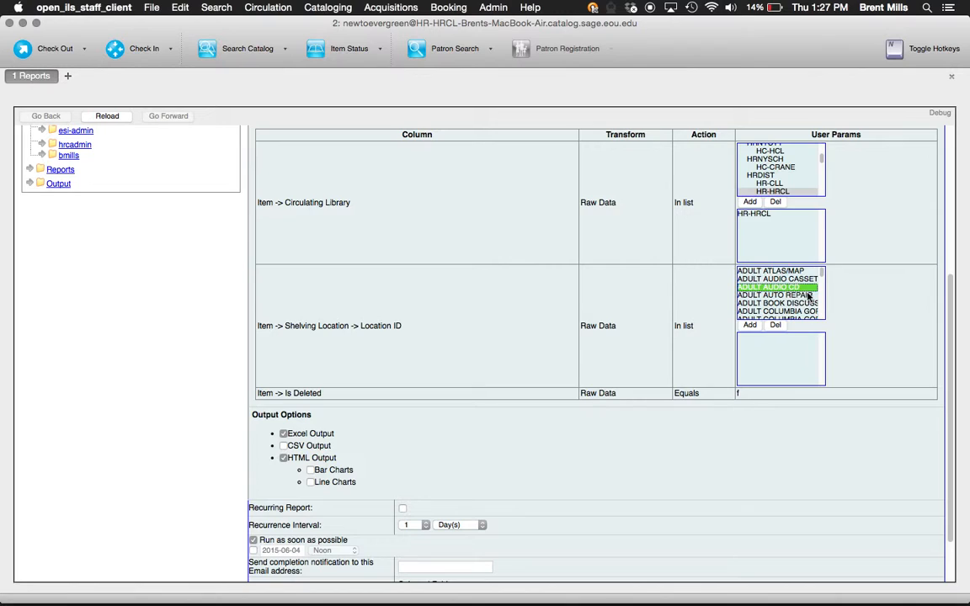
pyautogui.click(750, 325)
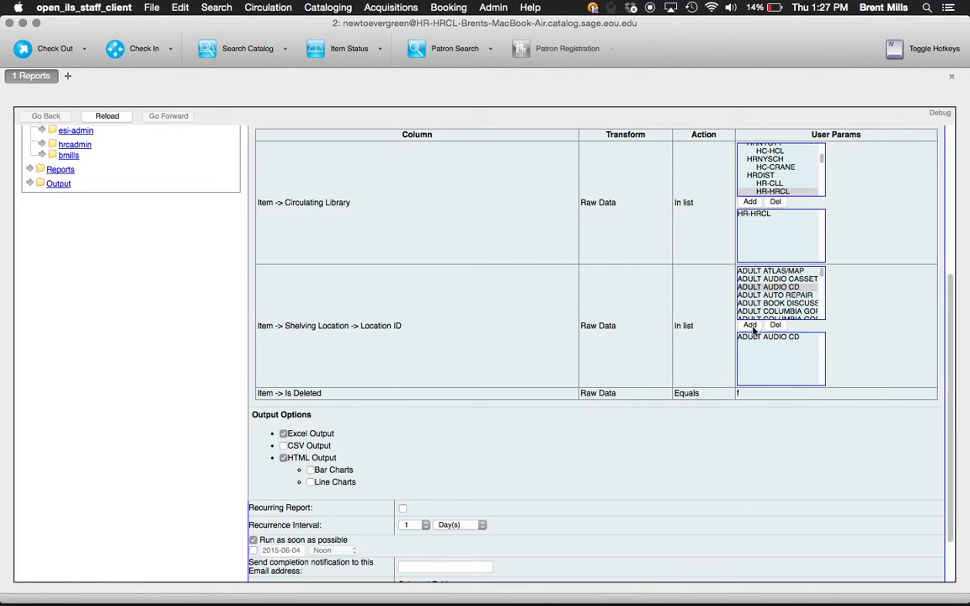
pyautogui.click(790, 297)
pyautogui.click(790, 304)
pyautogui.scroll(-3, 790, 307)
pyautogui.click(790, 306)
pyautogui.click(790, 291)
pyautogui.scroll(3, 789, 292)
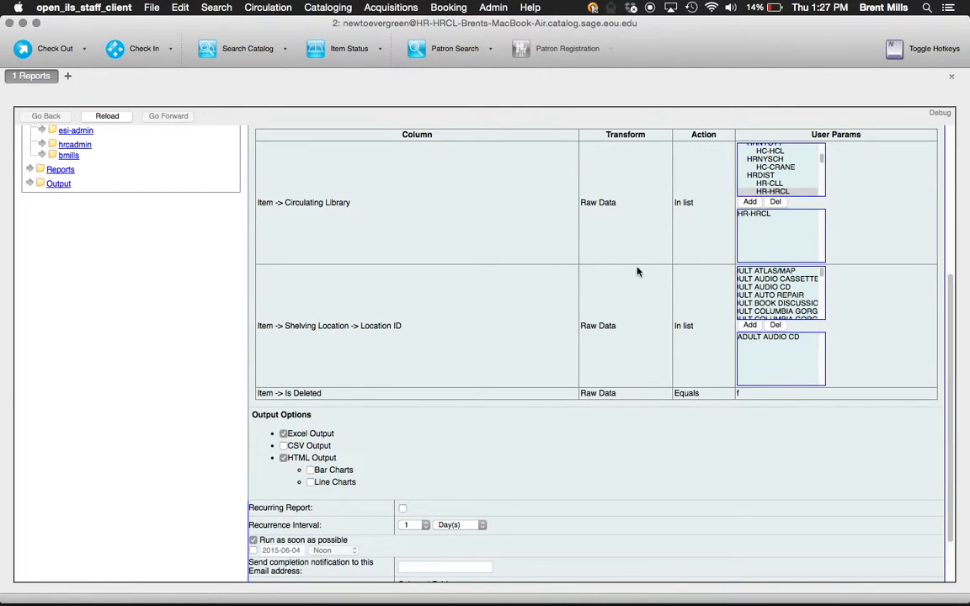
pyautogui.click(688, 329)
pyautogui.scroll(-1, 382, 372)
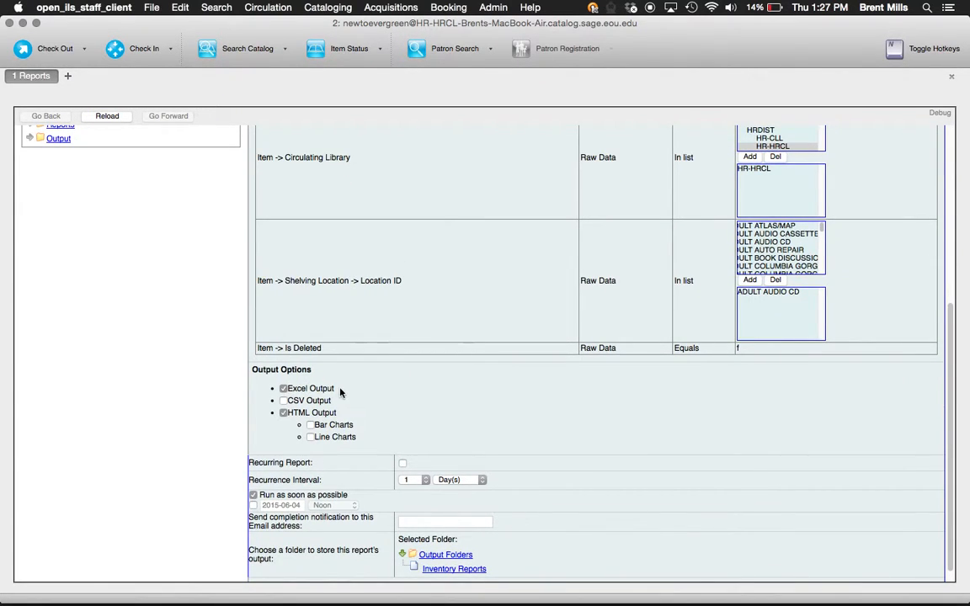
# - Make the report recur every 1 week, starting 2015-06-05 at Noon instead of immediately
pyautogui.scroll(-1, 342, 392)
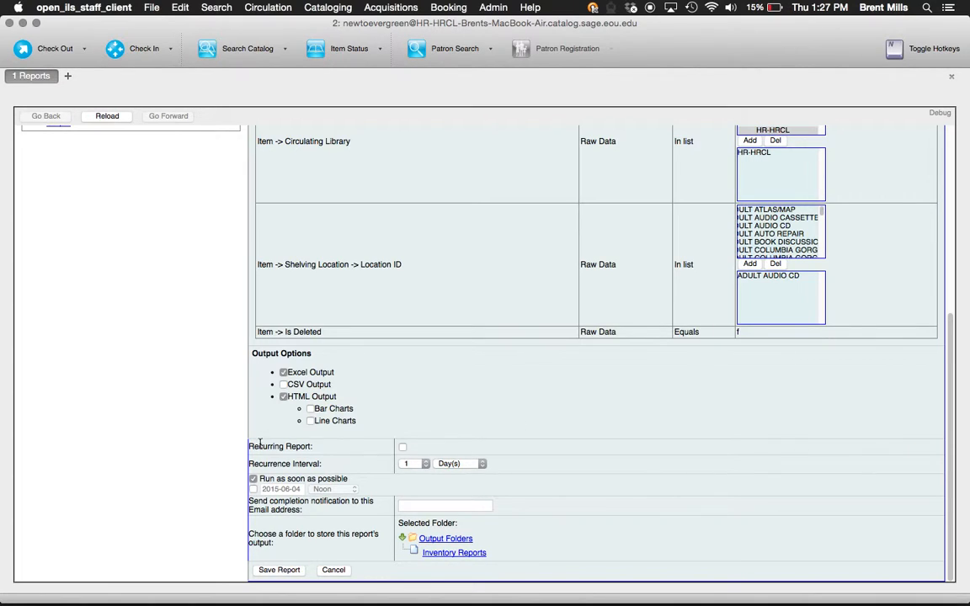
pyautogui.click(403, 449)
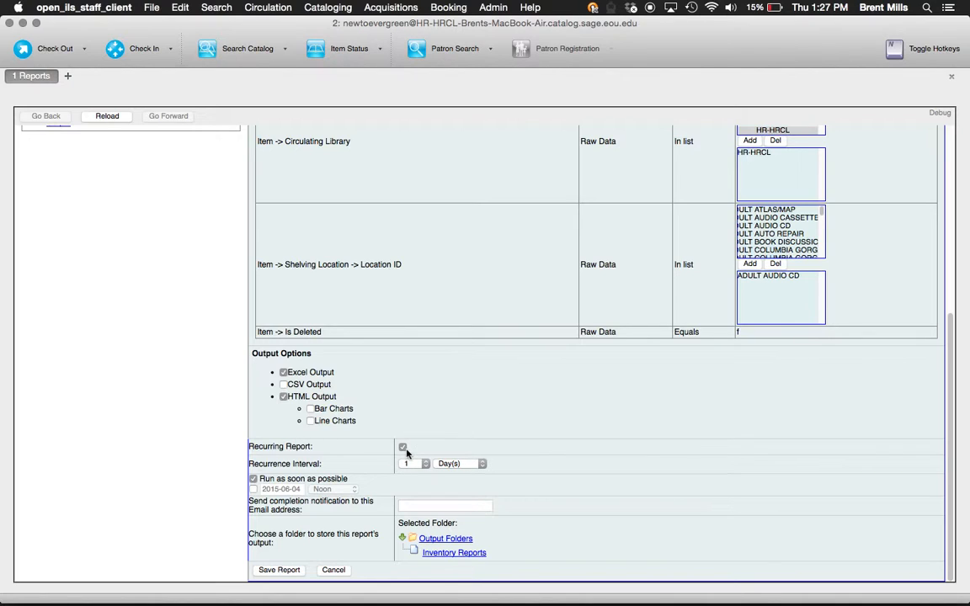
pyautogui.click(451, 466)
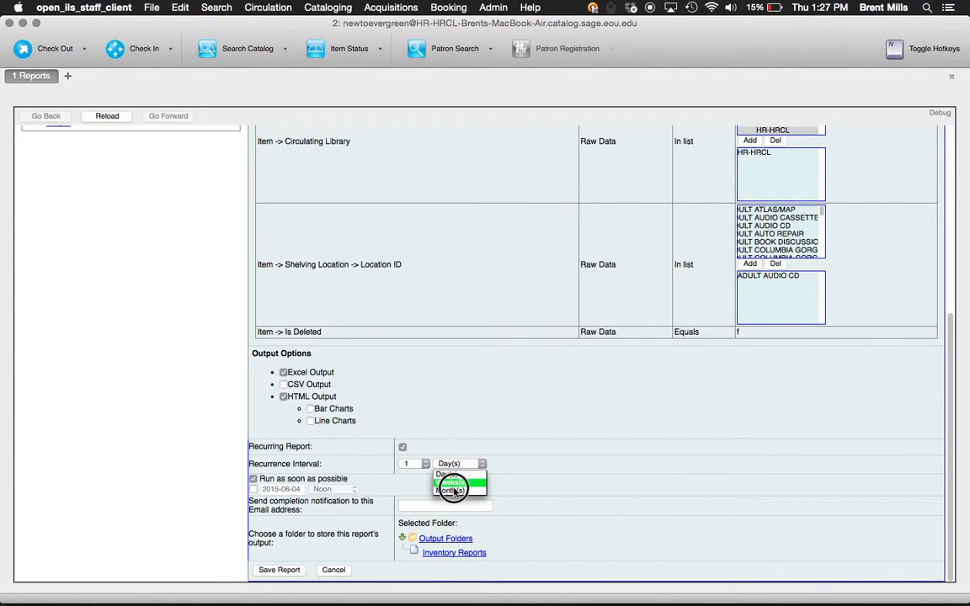
pyautogui.click(488, 451)
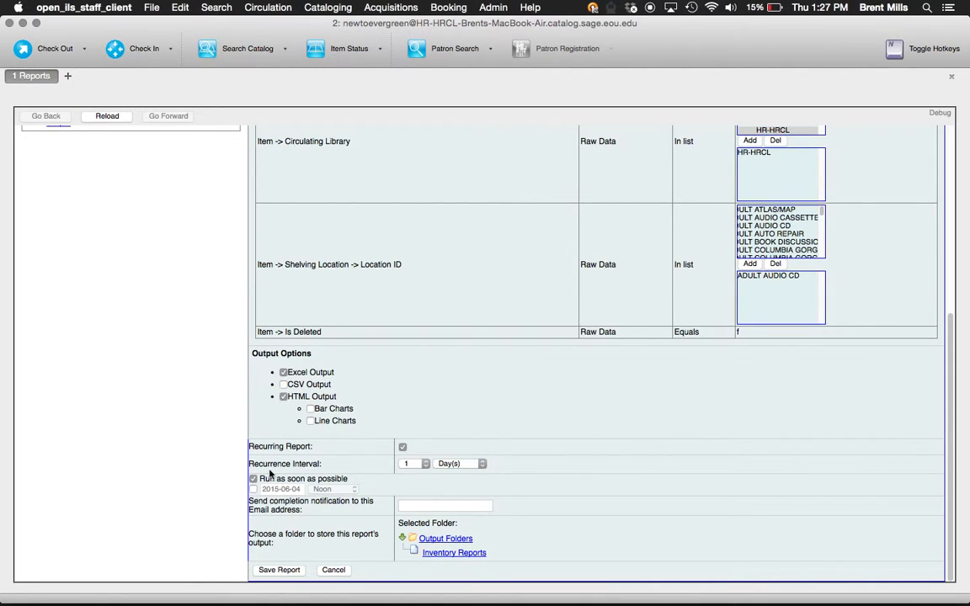
pyautogui.click(254, 489)
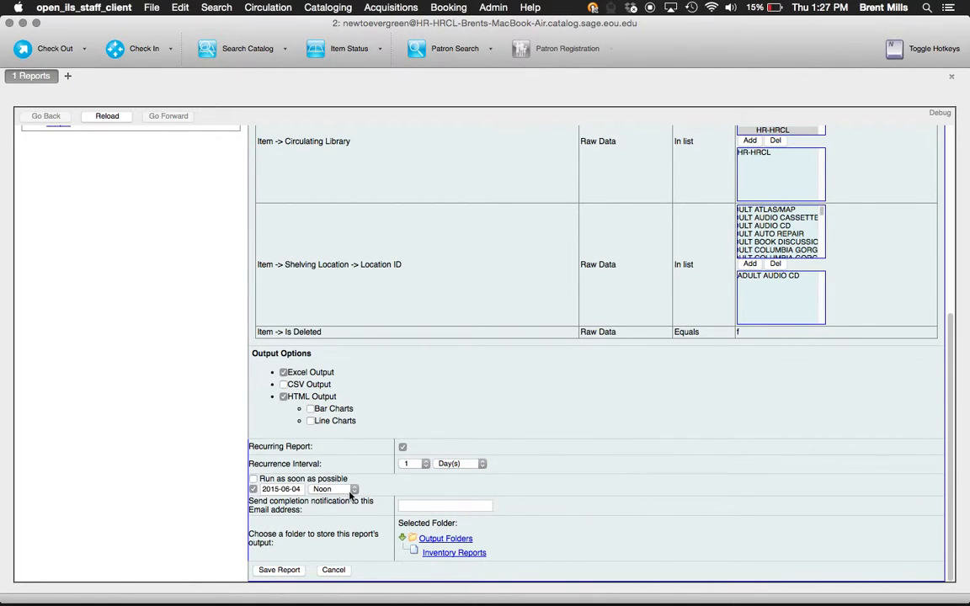
pyautogui.click(253, 479)
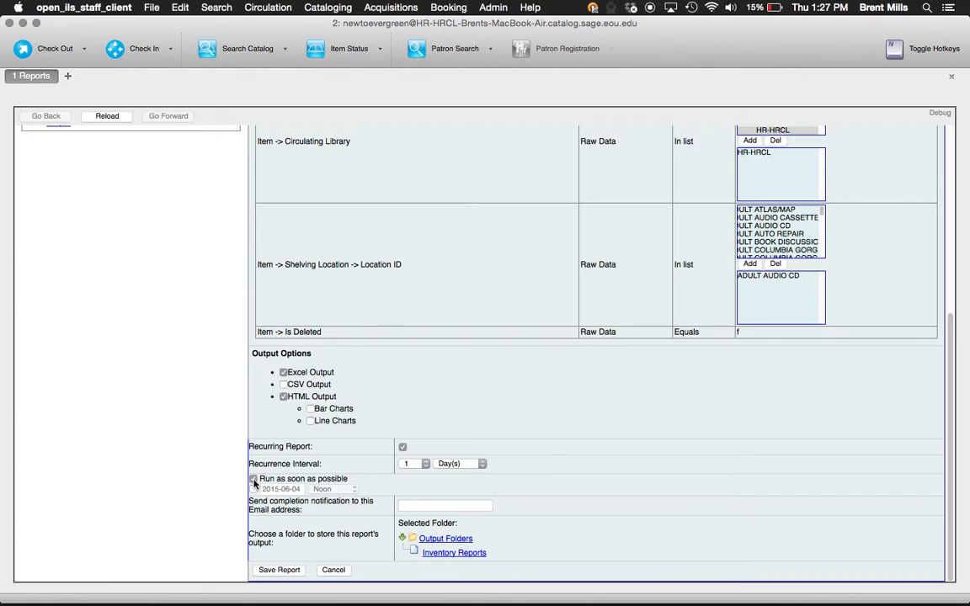
pyautogui.click(253, 489)
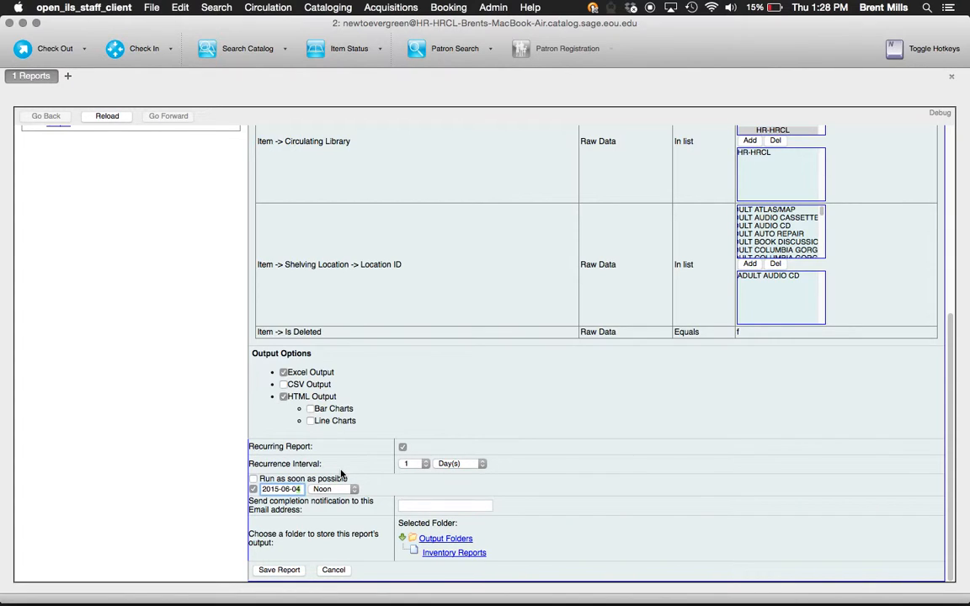
pyautogui.click(451, 466)
pyautogui.moveTo(453, 468); pyautogui.dragTo(457, 487)
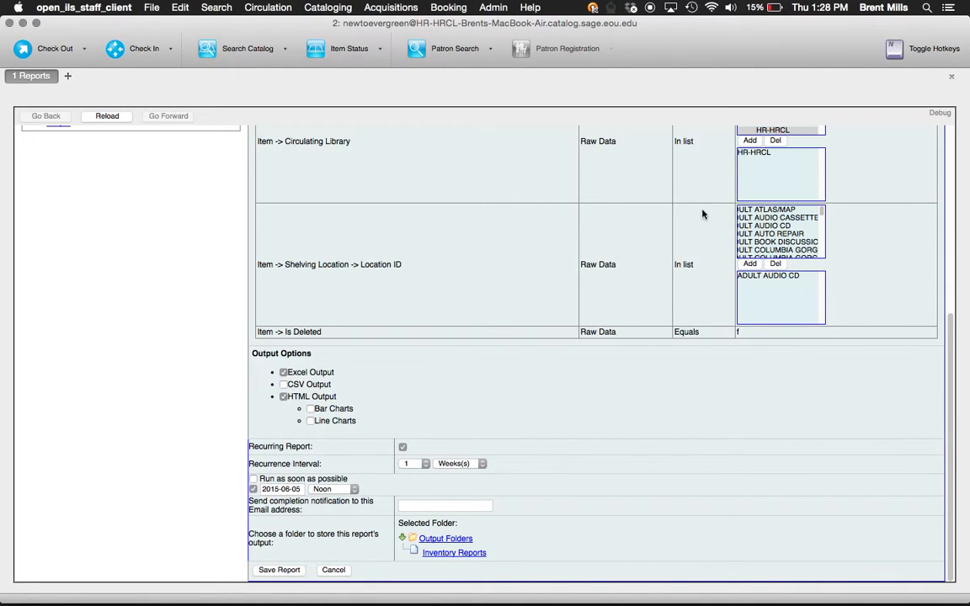
# - Dismiss the system date menu and enter the notification e-mail address
pyautogui.click(876, 7)
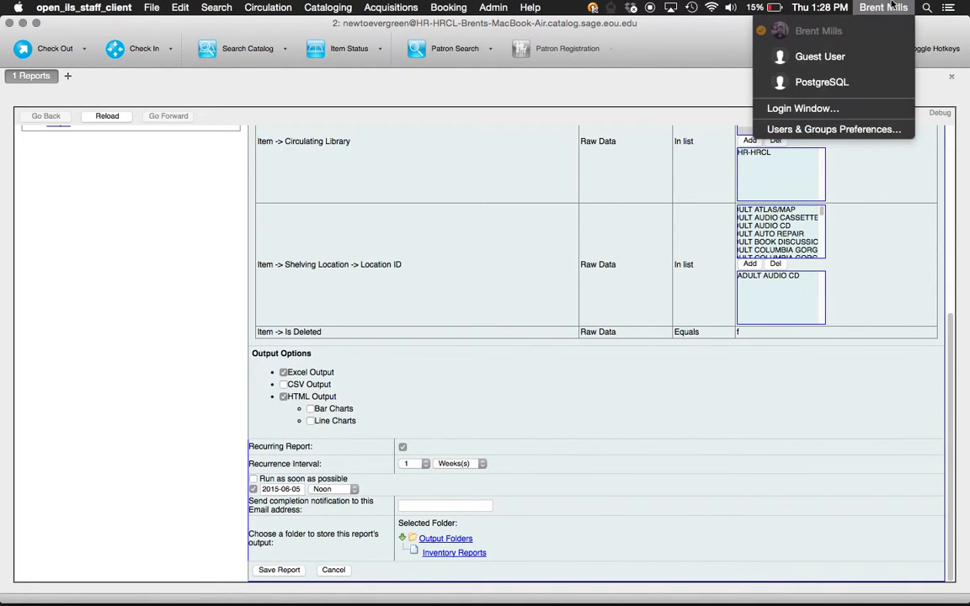
pyautogui.click(818, 7)
pyautogui.click(705, 307)
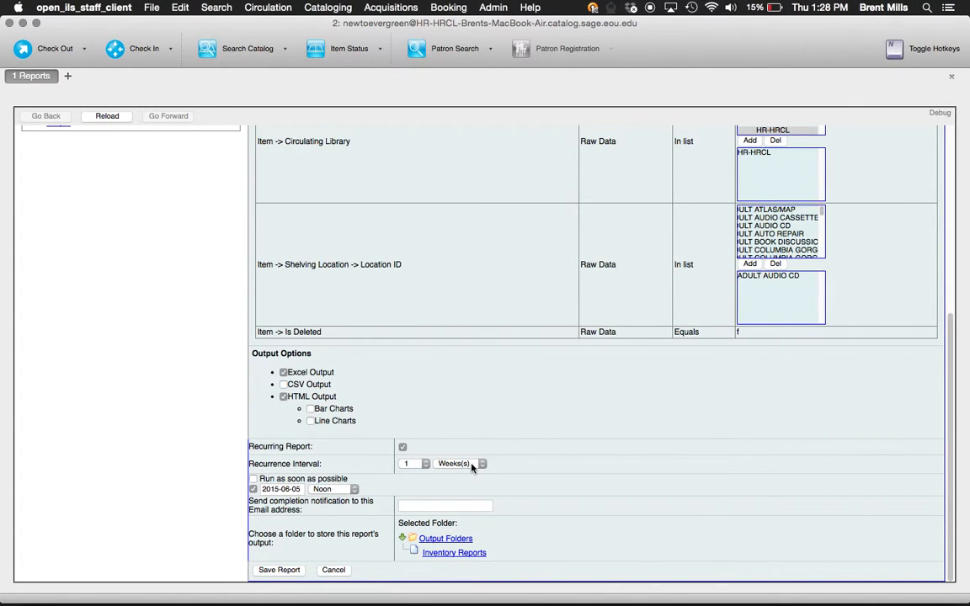
pyautogui.click(425, 504)
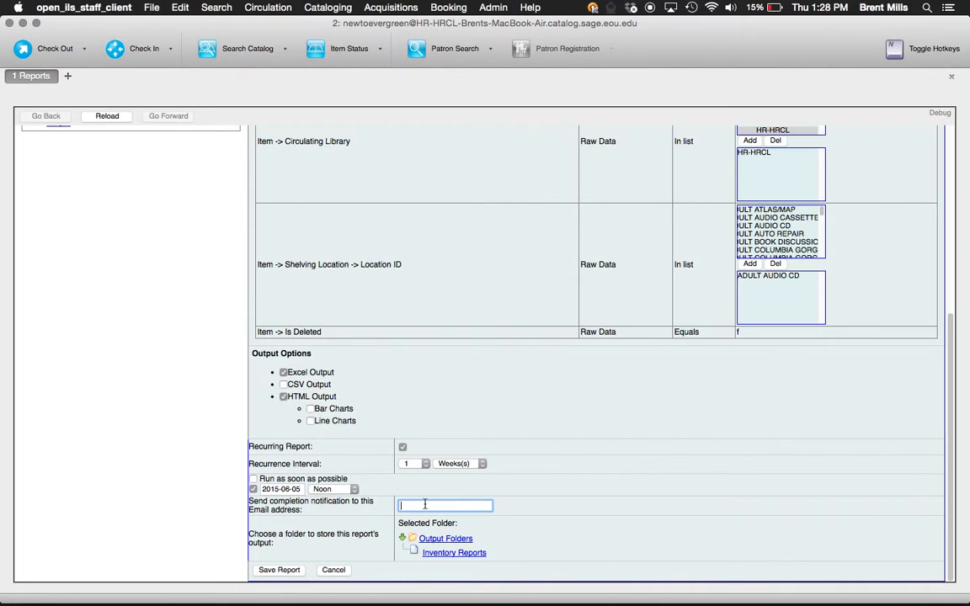
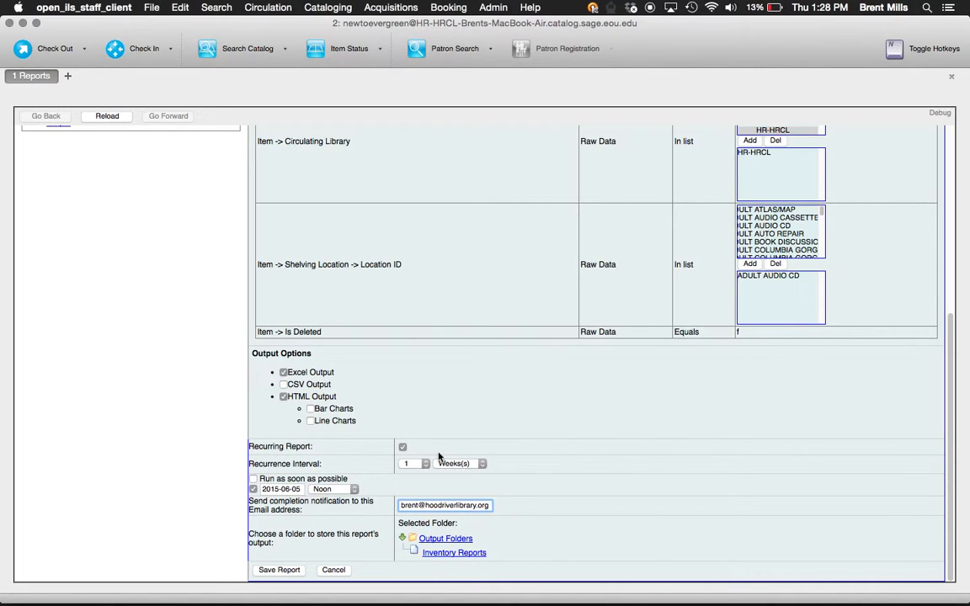
# - Switch to a one-time run as soon as possible, with output in Inventory Reports
pyautogui.click(403, 447)
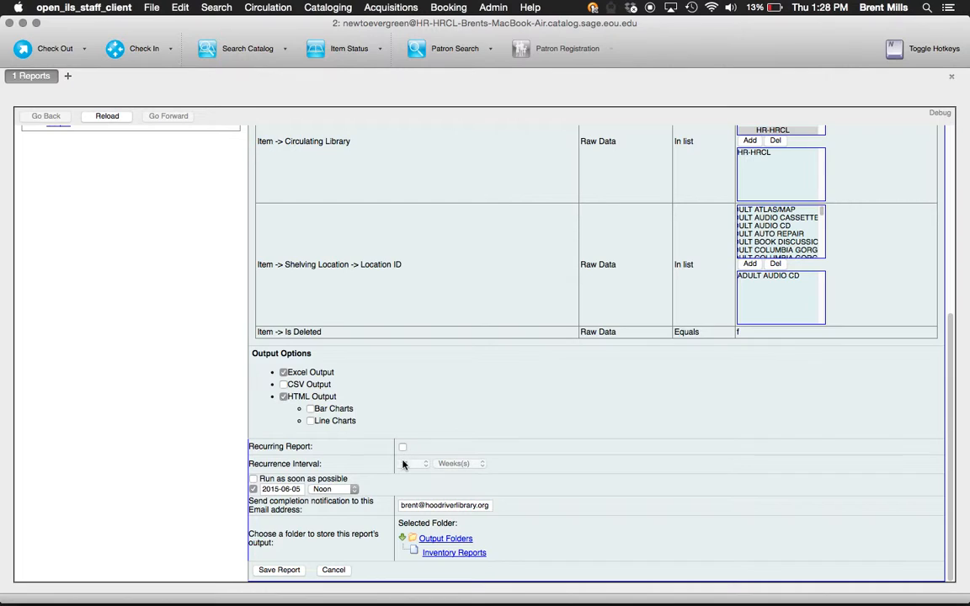
pyautogui.click(253, 480)
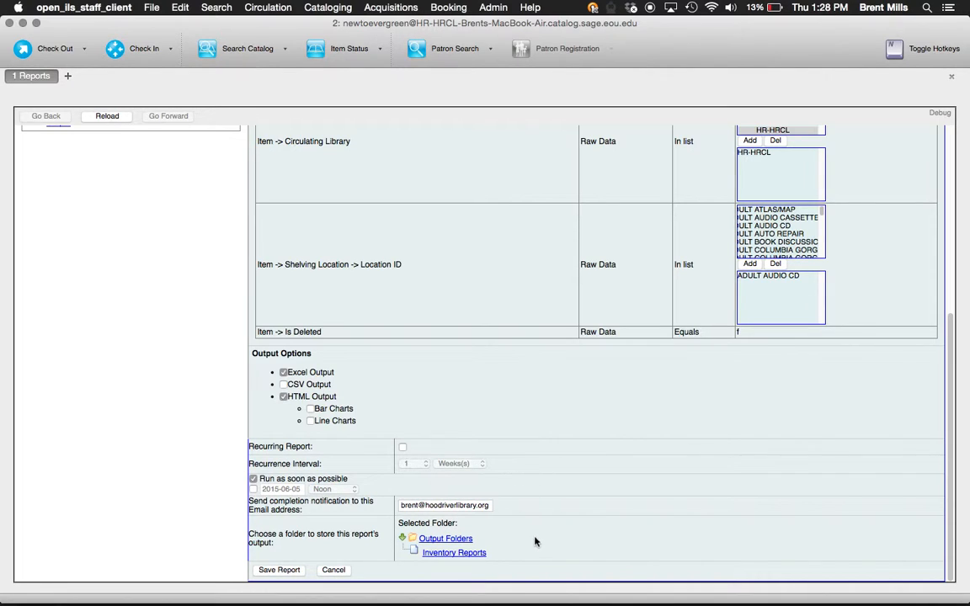
pyautogui.click(465, 557)
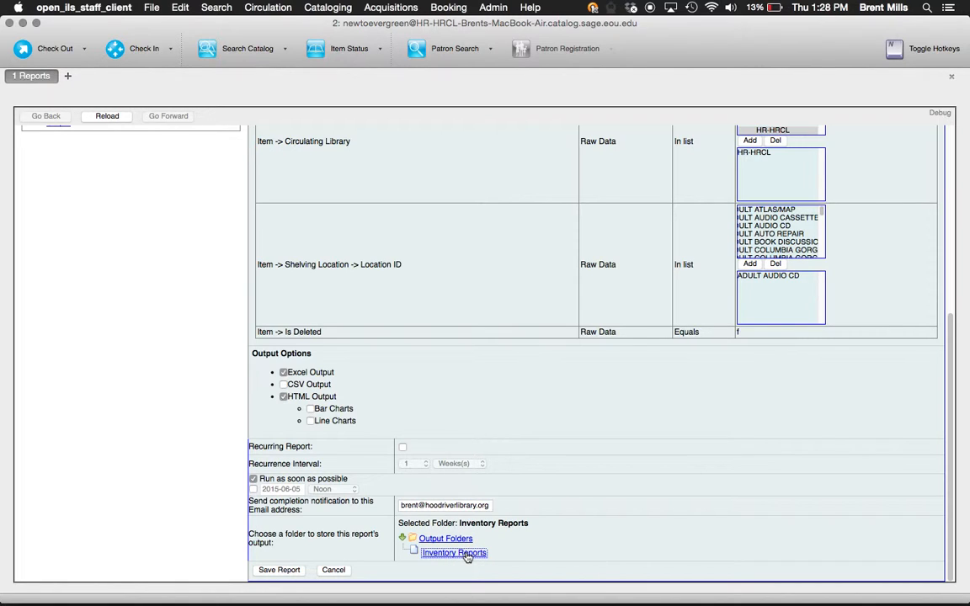
pyautogui.scroll(5, 608, 531)
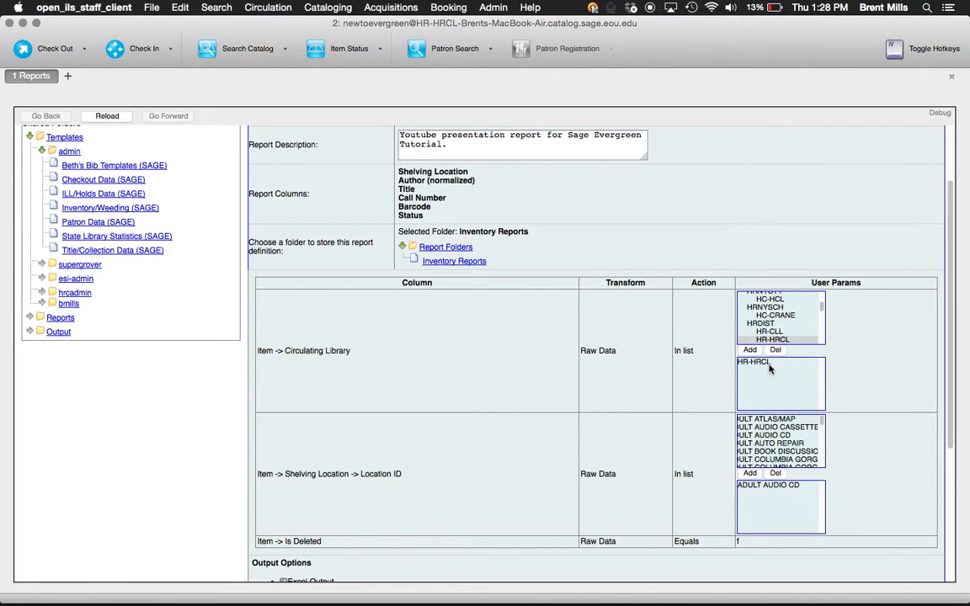
pyautogui.scroll(2, 581, 372)
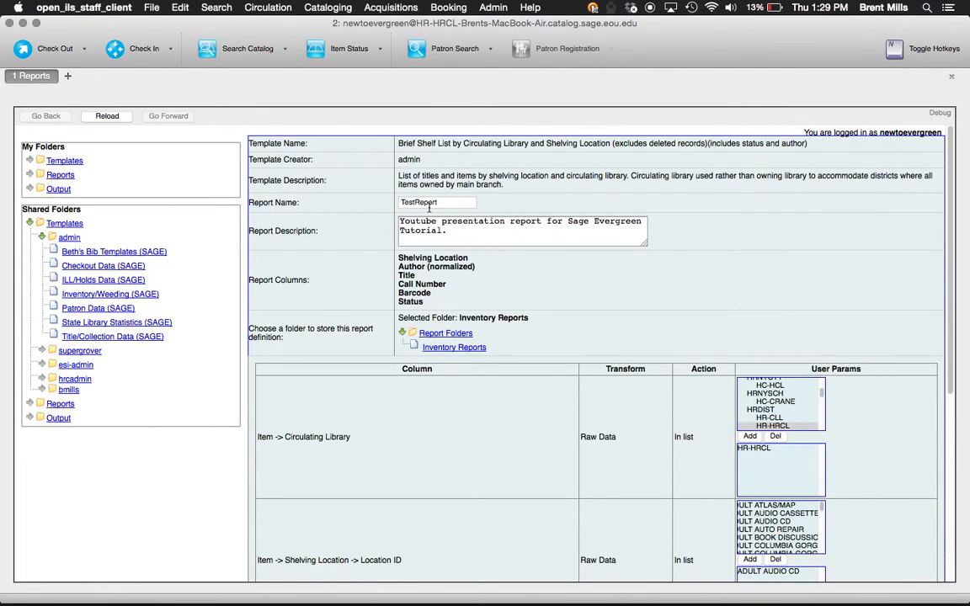
pyautogui.scroll(-7, 538, 268)
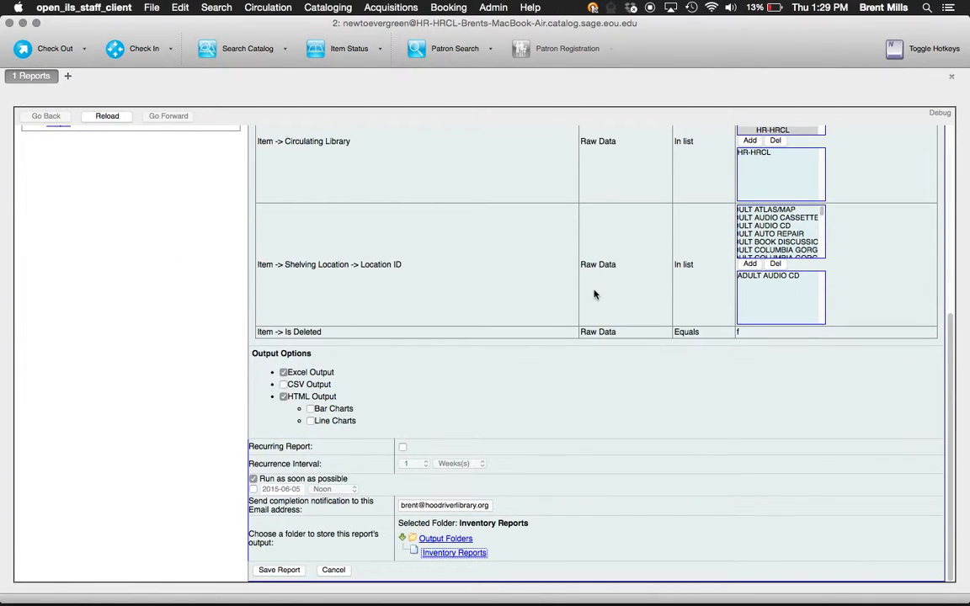
# - After the duplicate-name warning, rename the report NewTestReport and save it again
pyautogui.click(285, 570)
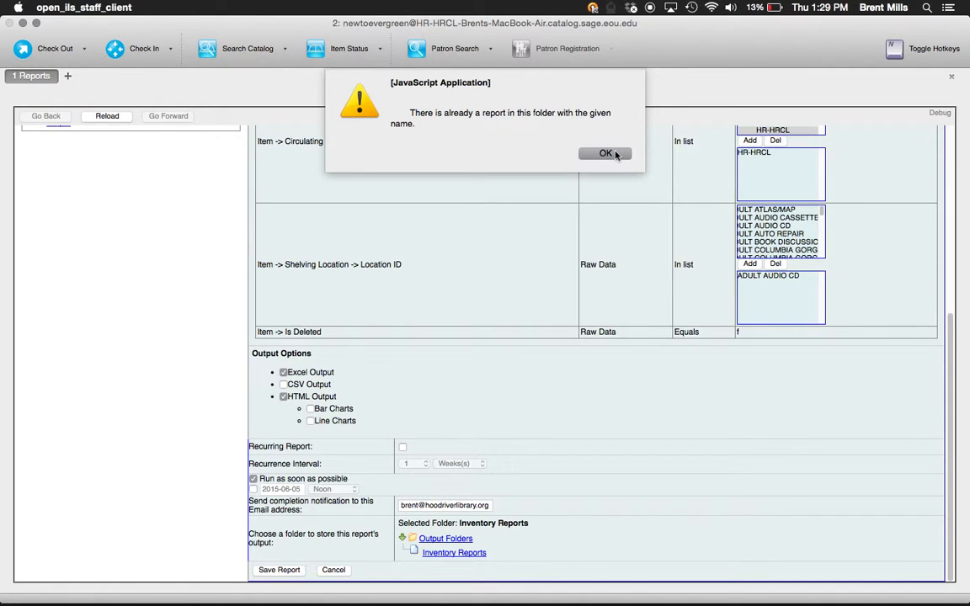
pyautogui.click(615, 154)
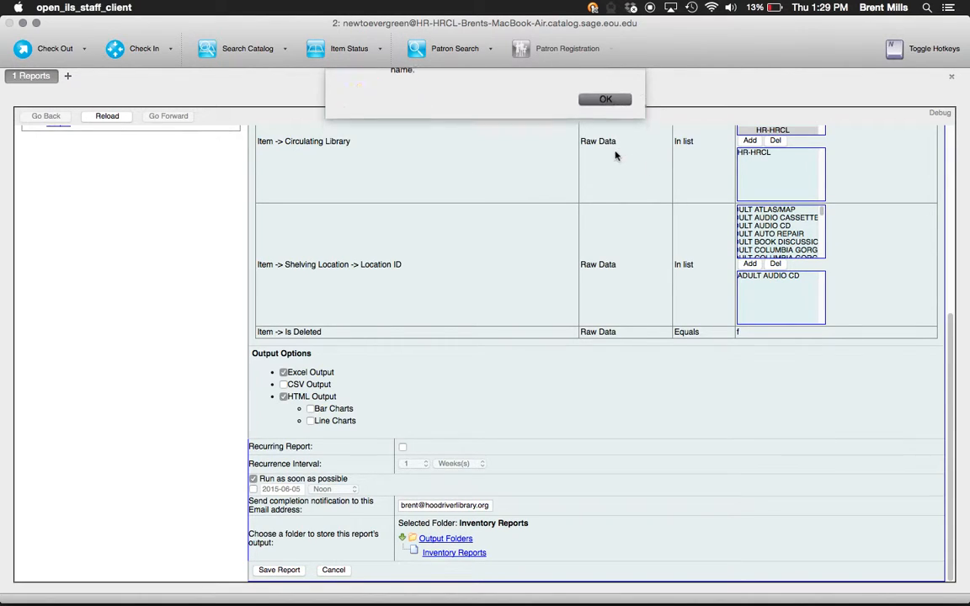
pyautogui.click(455, 202)
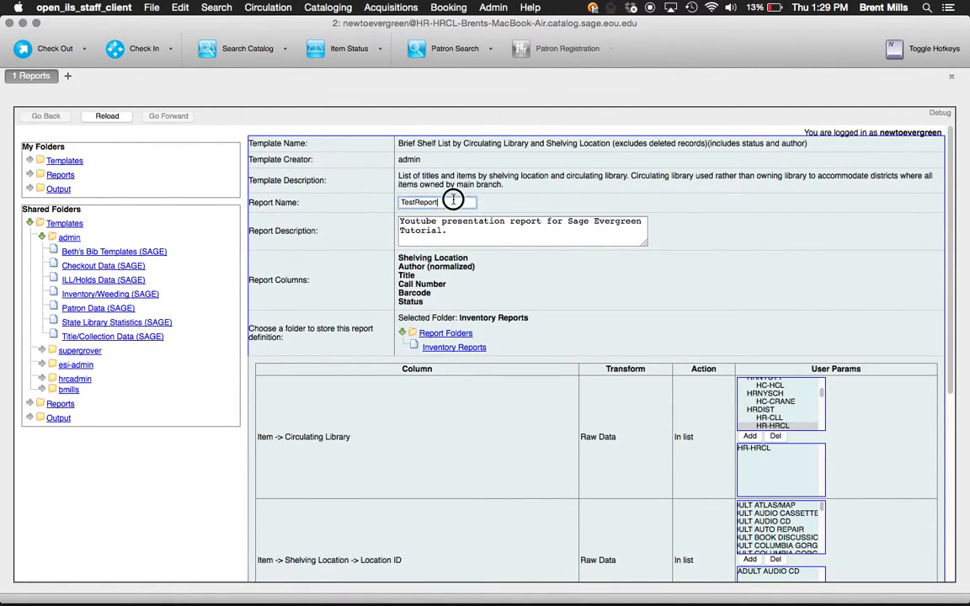
pyautogui.write('New')
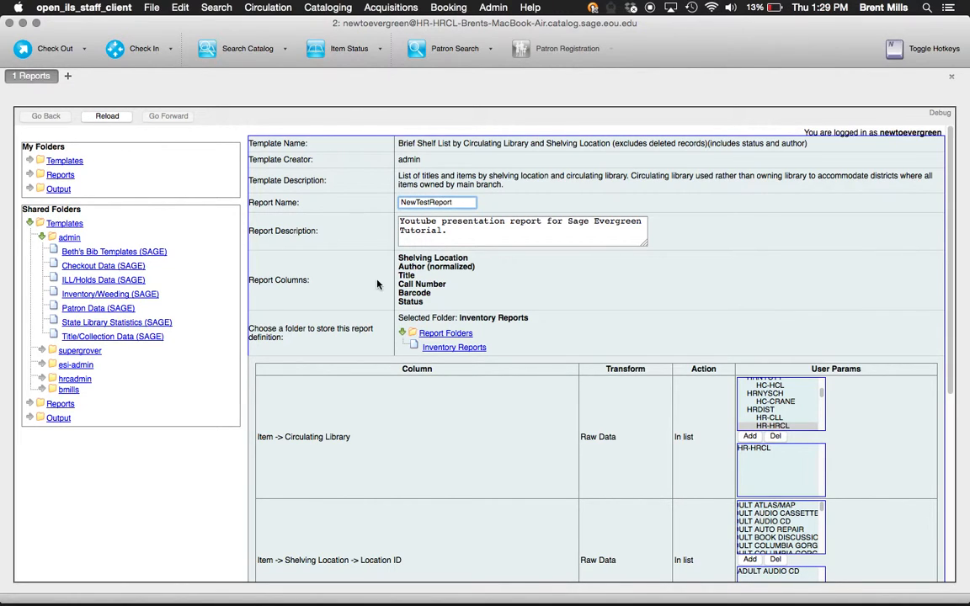
pyautogui.scroll(-5, 457, 355)
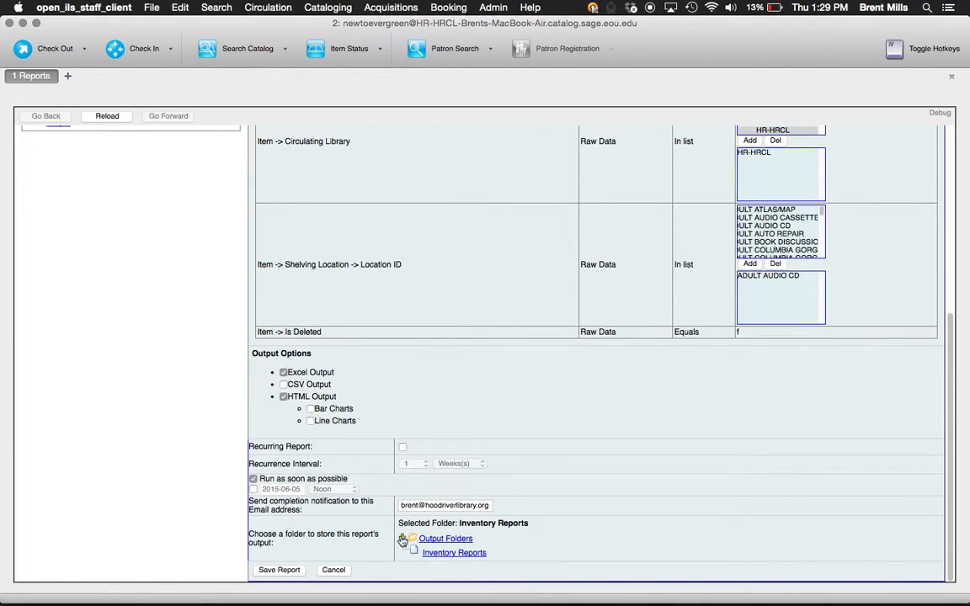
pyautogui.click(279, 570)
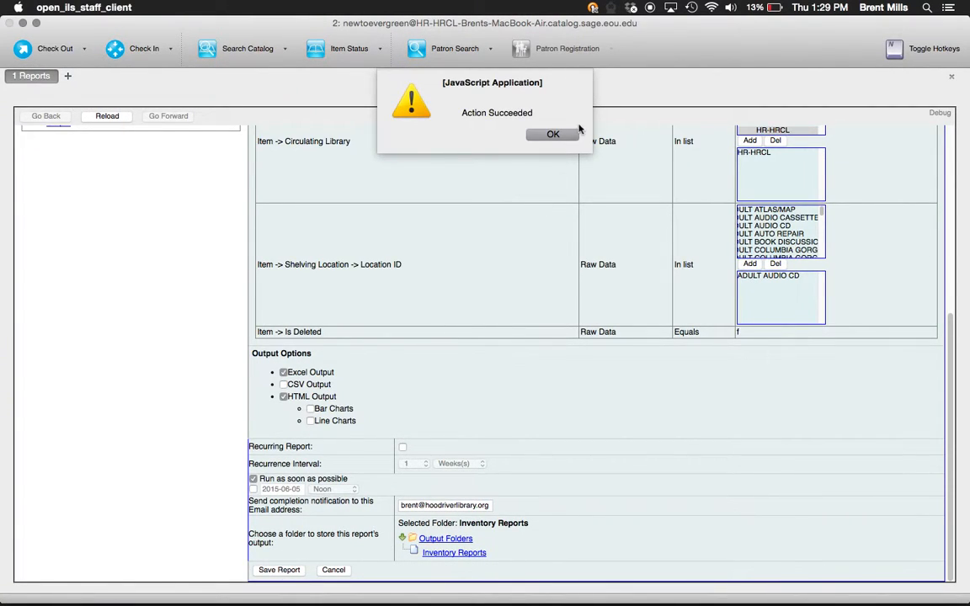
# - Acknowledge the save, open My Folders Output > Inventory Reports, and select NewTestReport
pyautogui.click(552, 134)
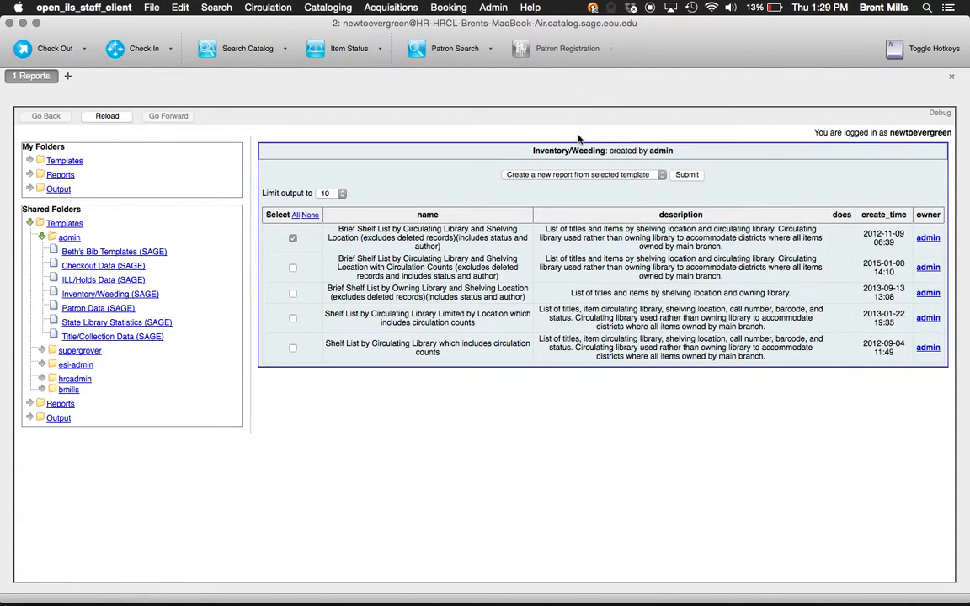
pyautogui.click(42, 238)
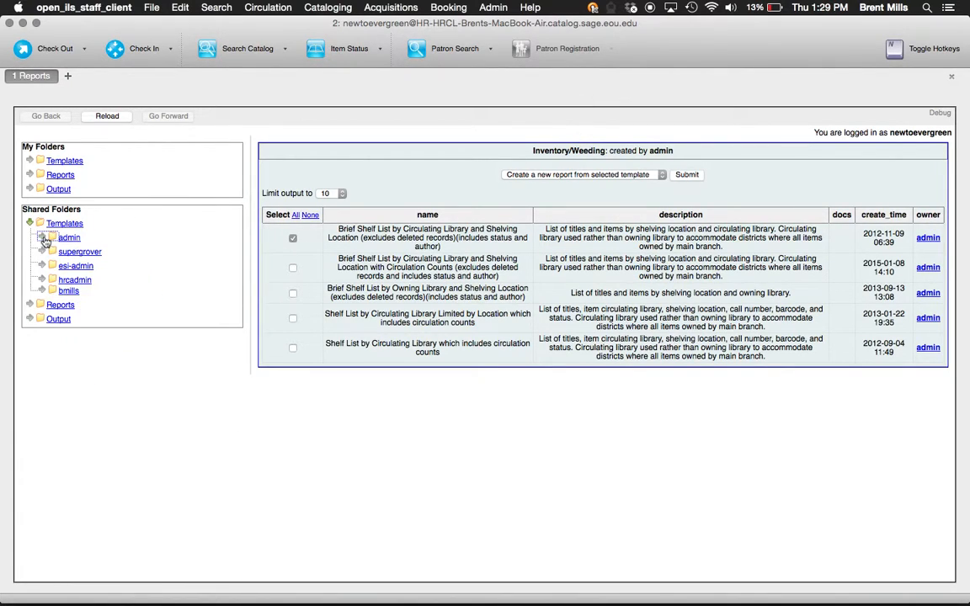
pyautogui.click(30, 224)
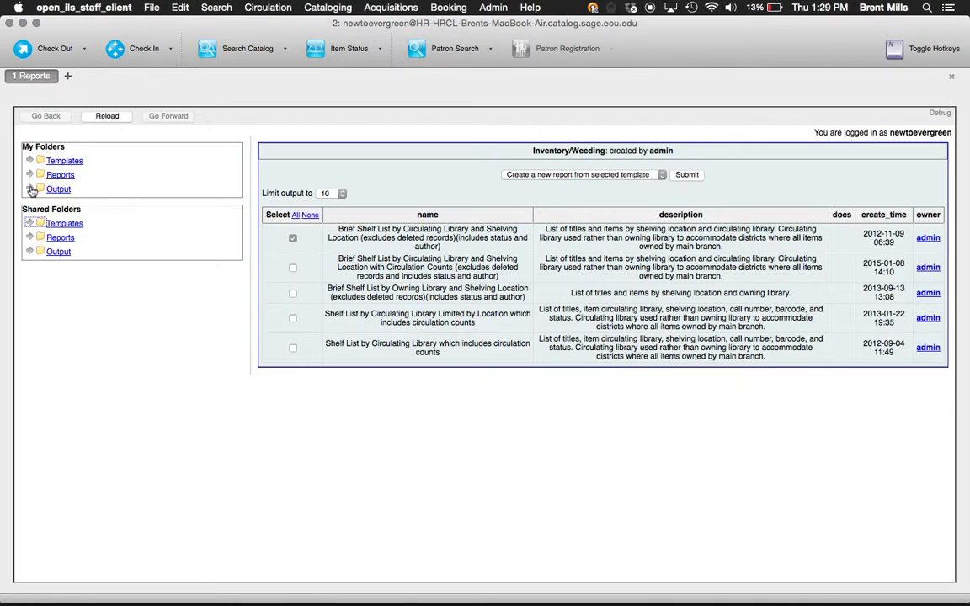
pyautogui.click(30, 190)
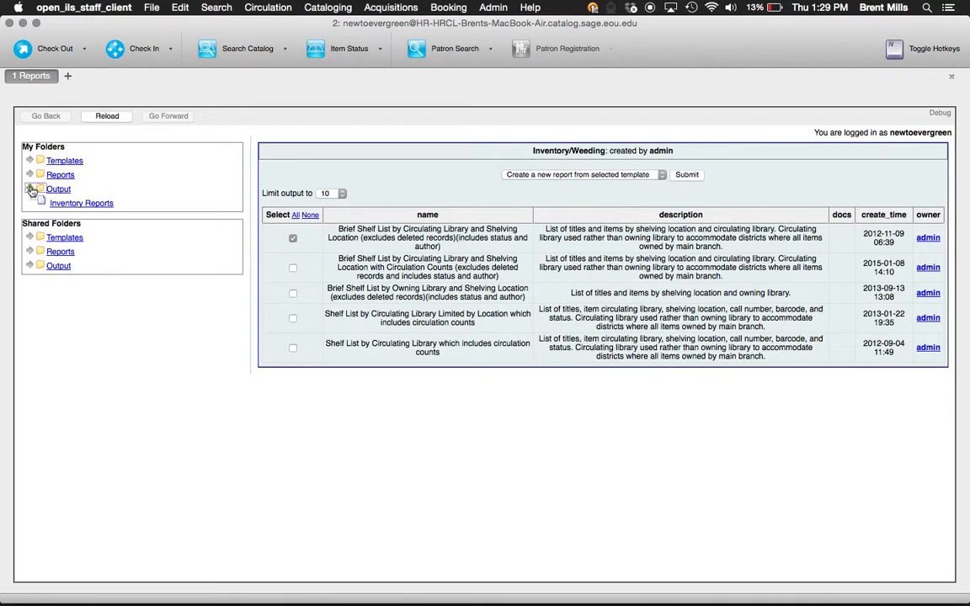
pyautogui.click(87, 204)
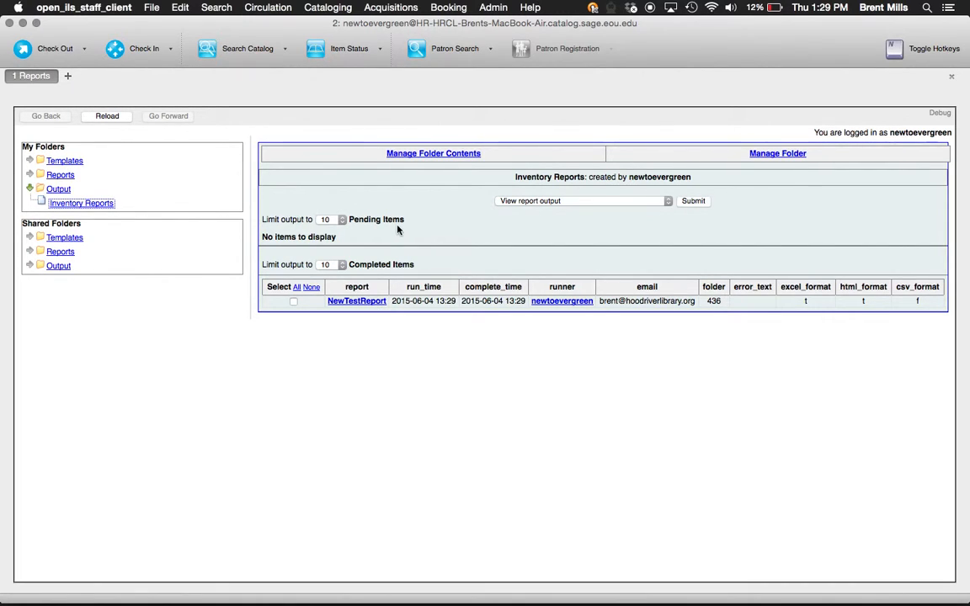
pyautogui.click(294, 302)
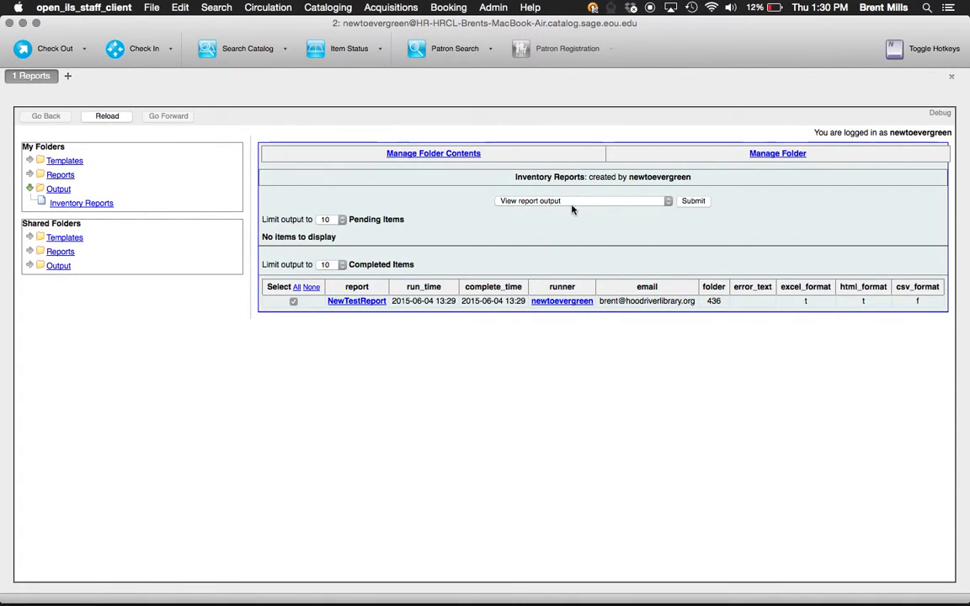
# - View NewTestReport's output in its own tab, cancelling the Excel file download
pyautogui.click(695, 202)
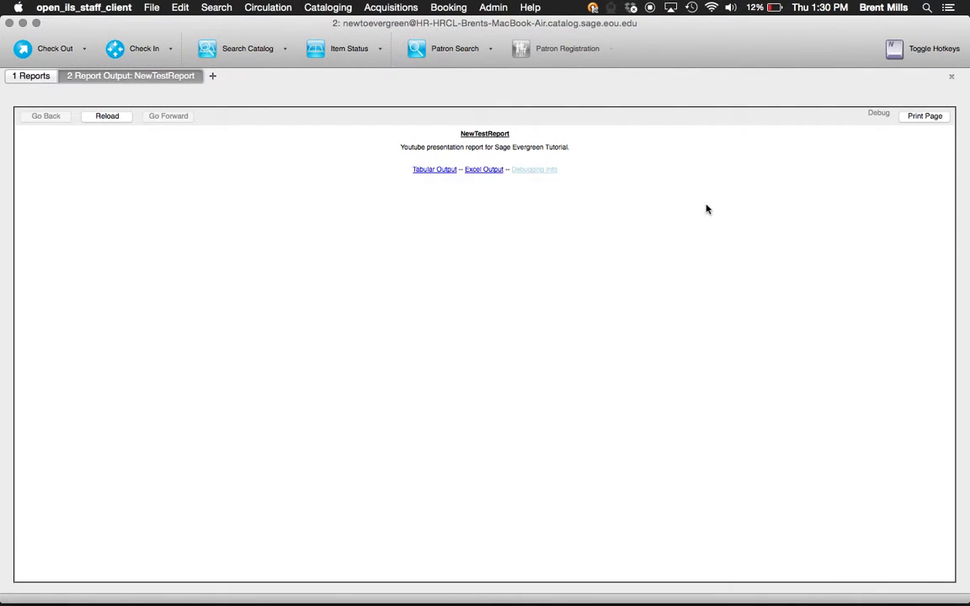
pyautogui.click(496, 176)
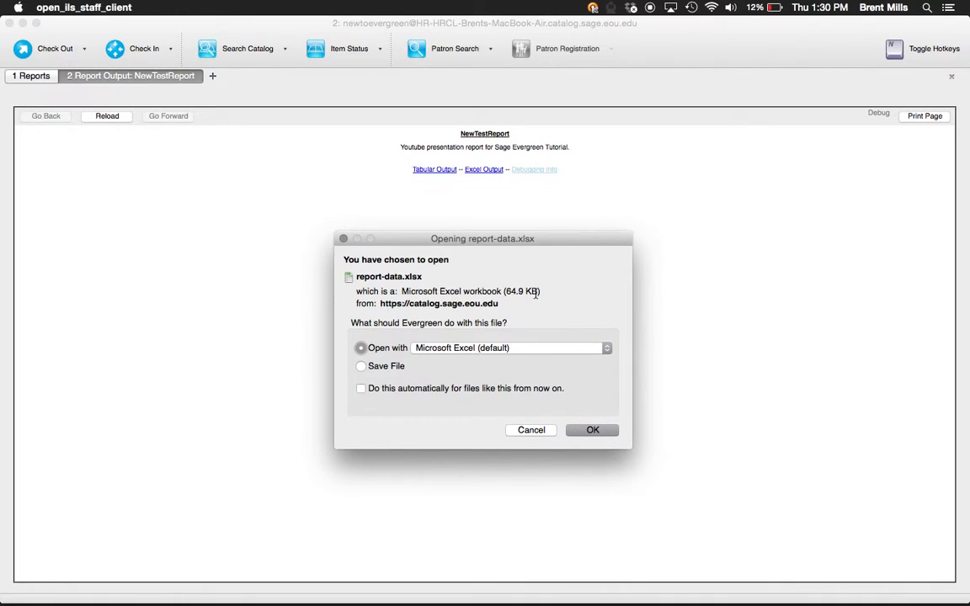
pyautogui.click(536, 430)
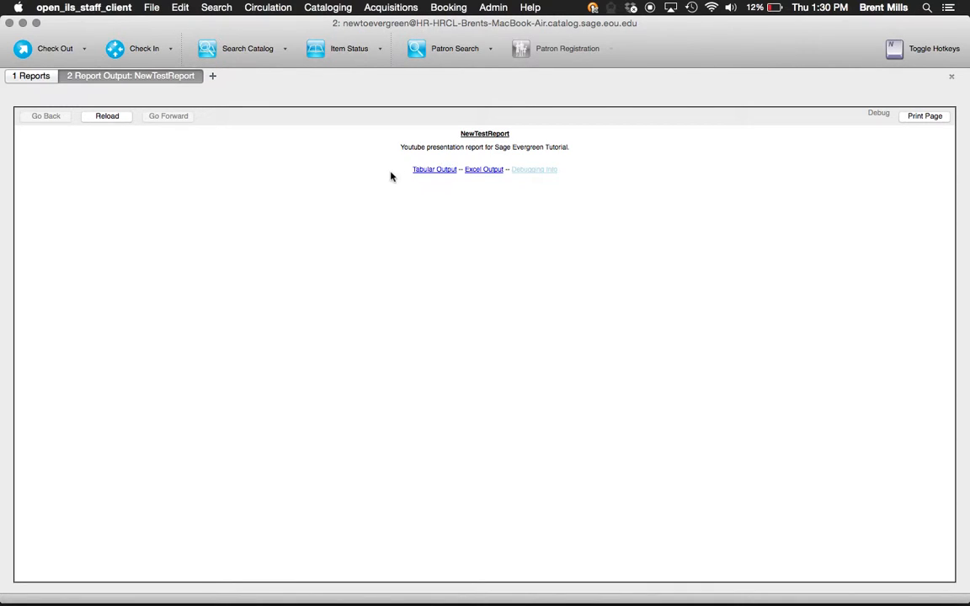
pyautogui.click(436, 171)
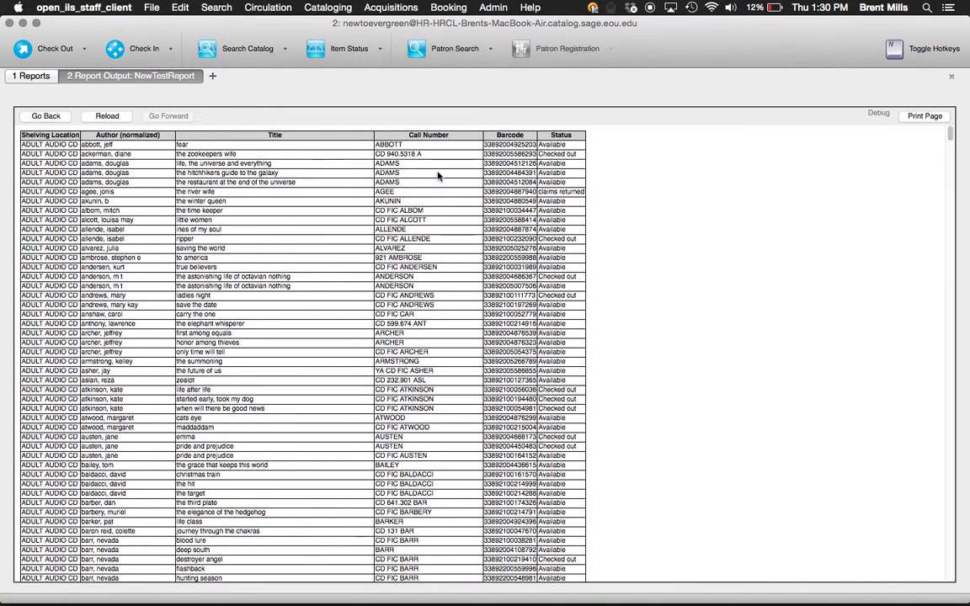
pyautogui.scroll(-5, 437, 175)
pyautogui.scroll(-20, 436, 174)
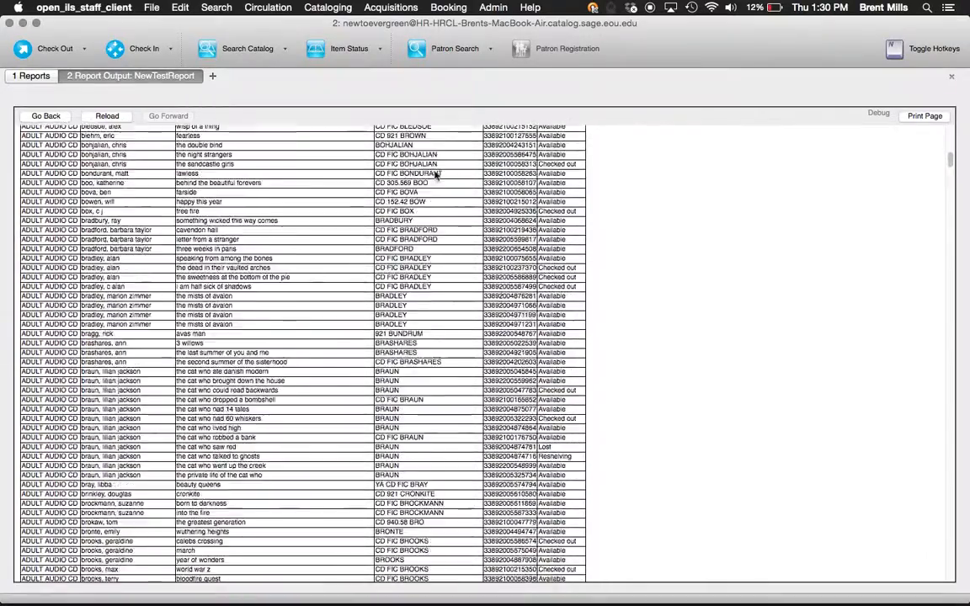
pyautogui.scroll(20, 436, 175)
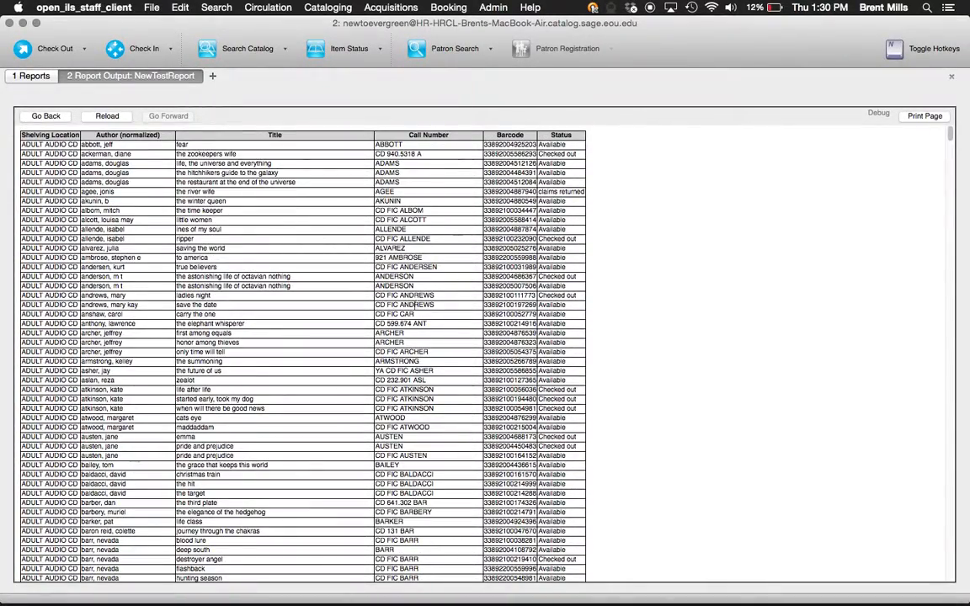
pyautogui.scroll(-5, 646, 241)
pyautogui.scroll(5, 645, 242)
pyautogui.scroll(-20, 568, 181)
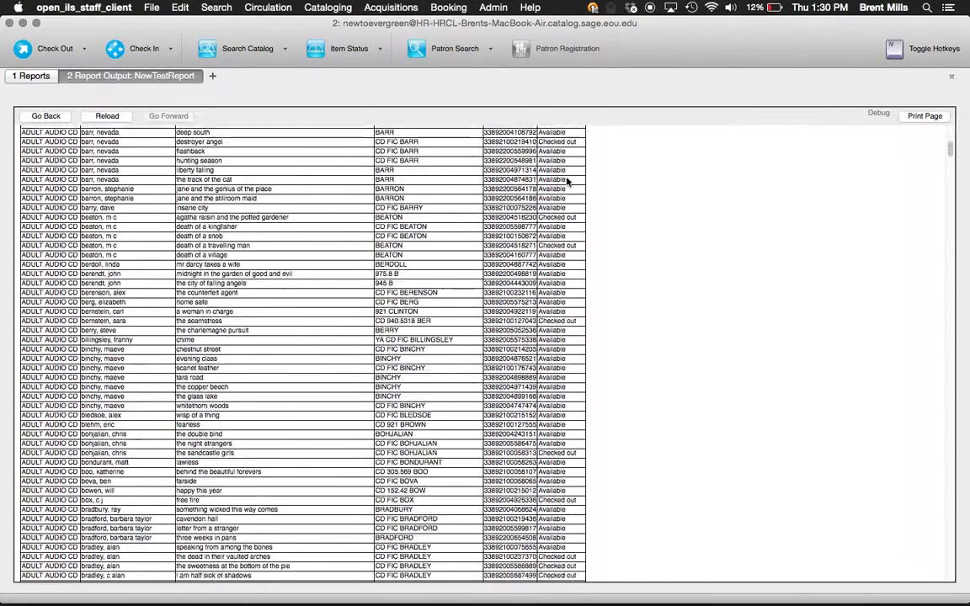
pyautogui.scroll(20, 568, 181)
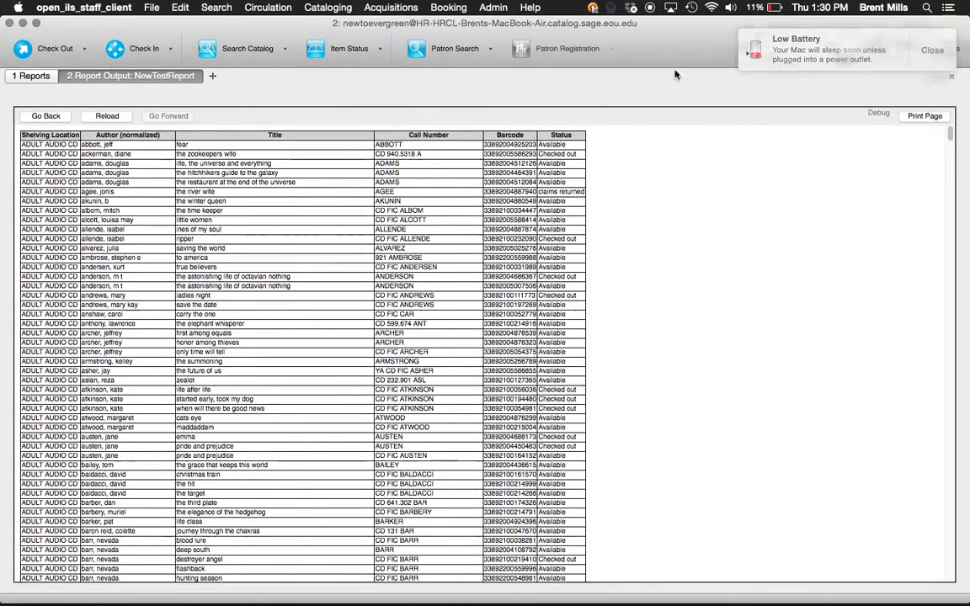
pyautogui.click(50, 117)
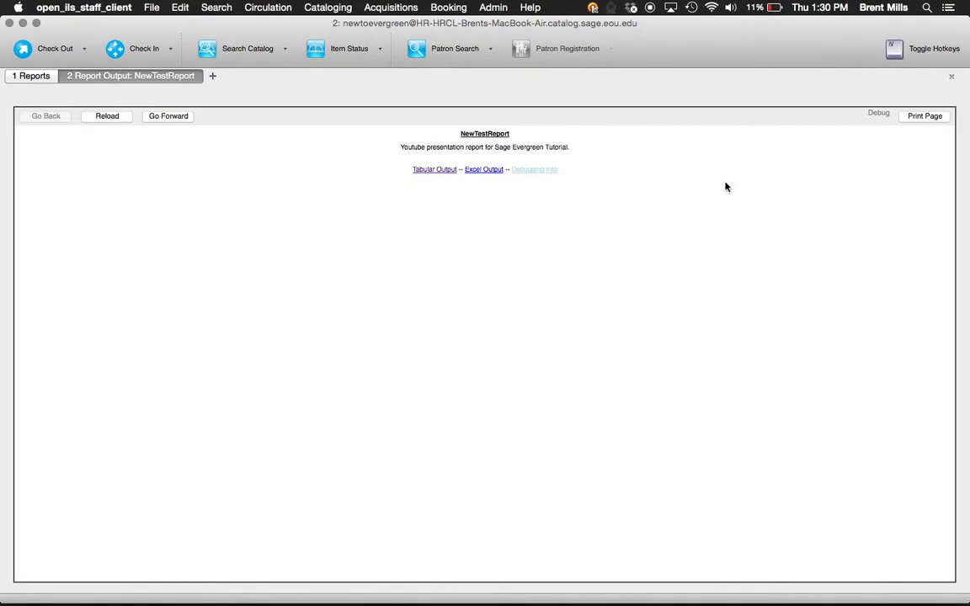